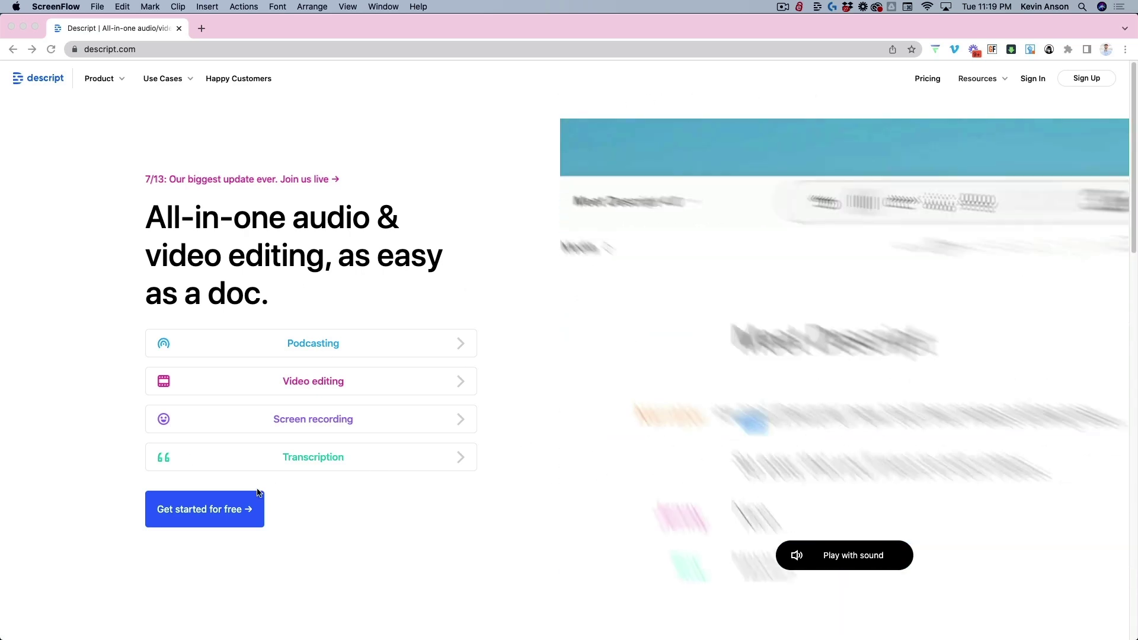
Bring the Chrome window showing the descript.com homepage to the front
click(273, 485)
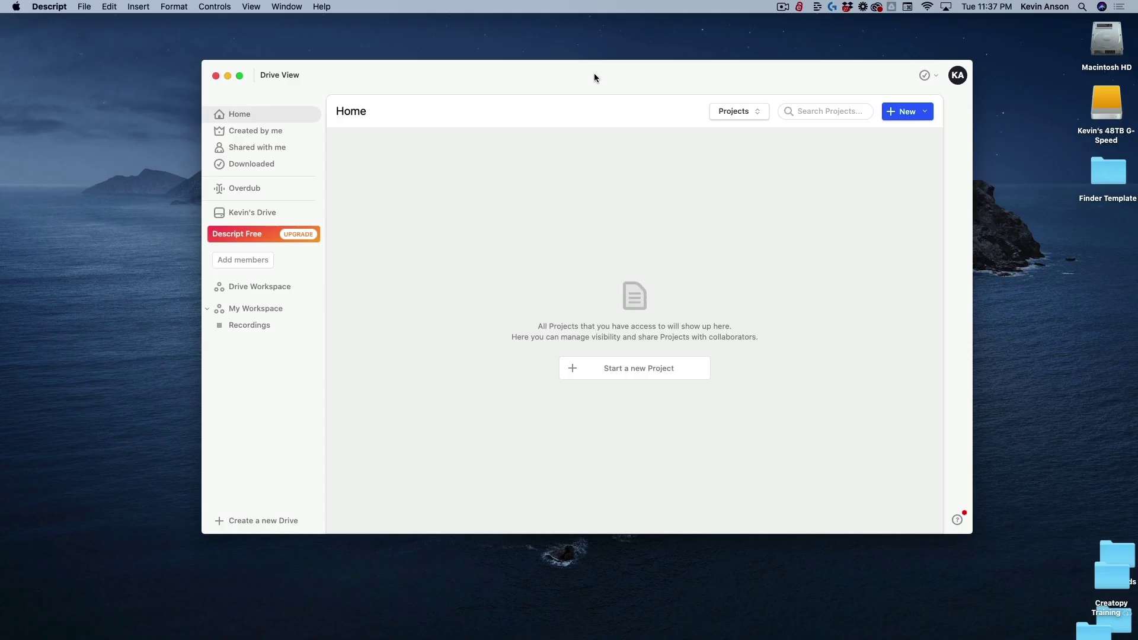
Move the Descript Drive View window up and to the left on the desktop
drag(596, 75, 529, 86)
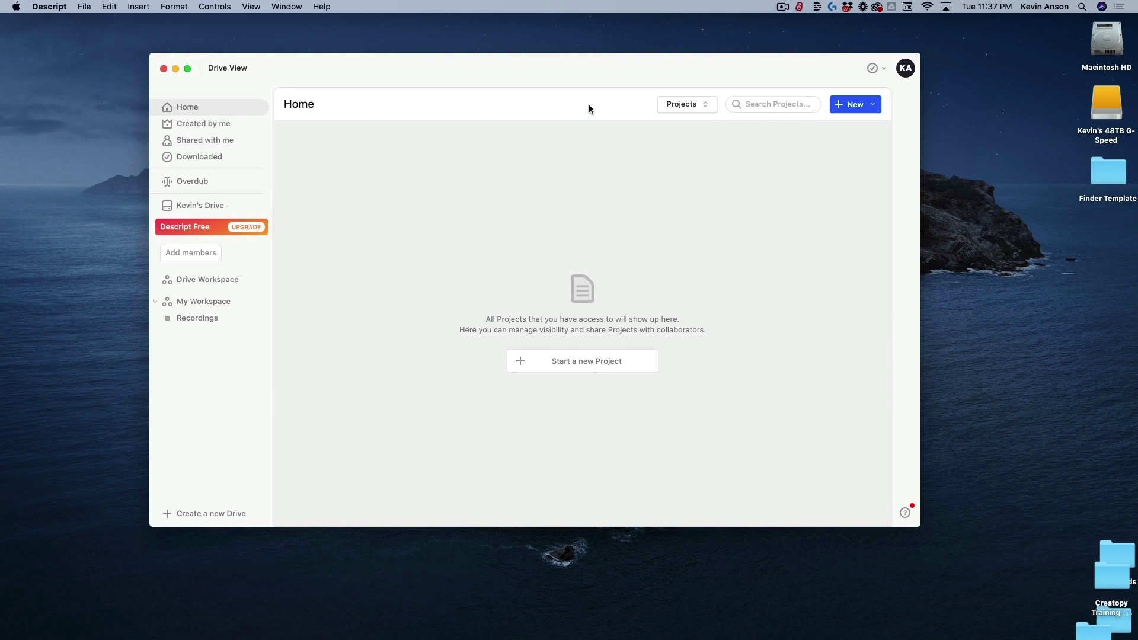
drag(560, 71, 535, 62)
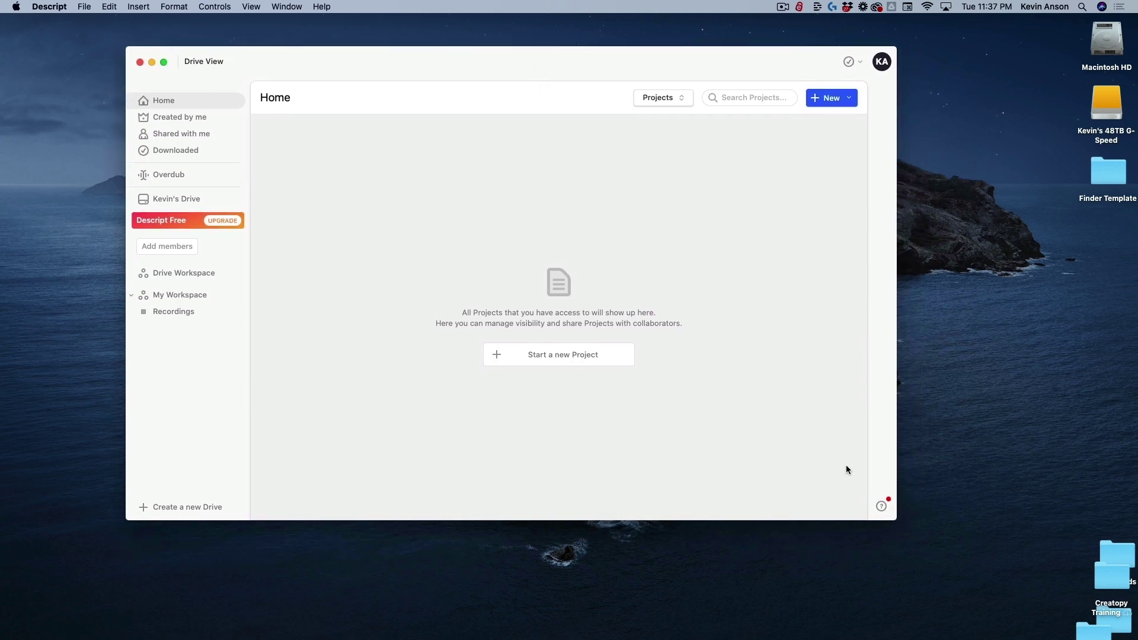
click(882, 507)
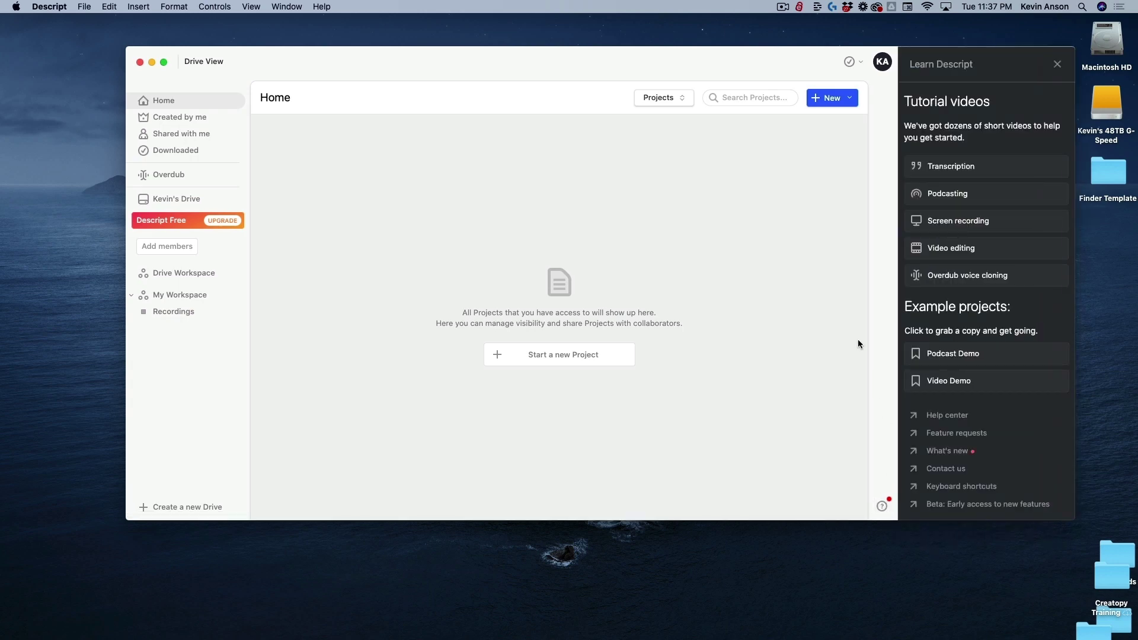
click(882, 507)
drag(451, 60, 478, 69)
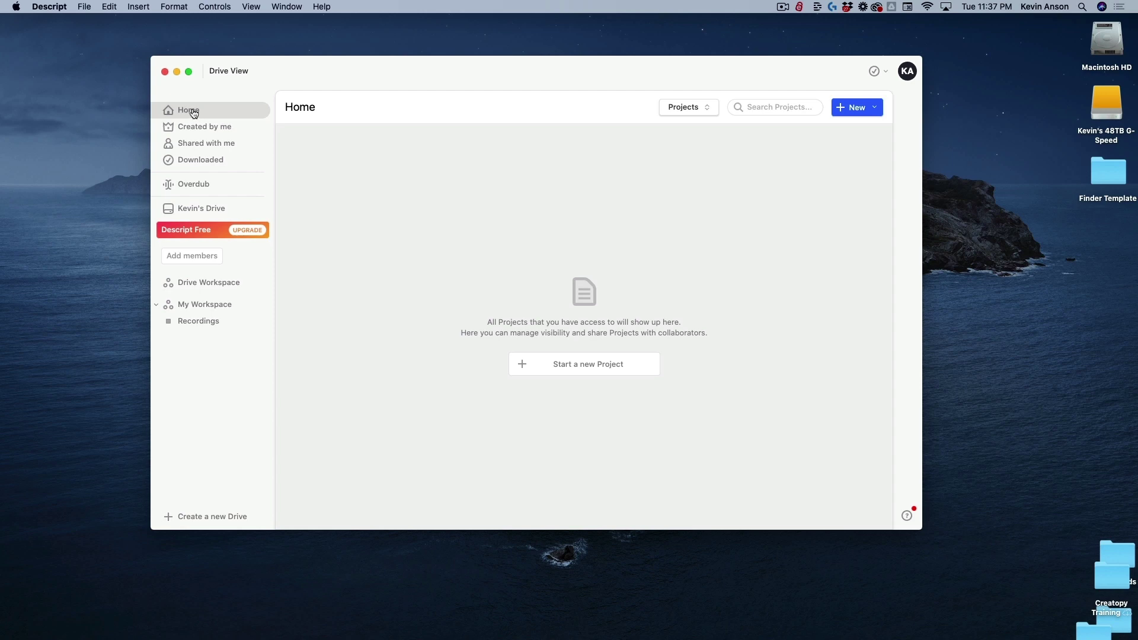
Create a new project named 'MIFGE Sample Ad' in My Workspace
click(604, 368)
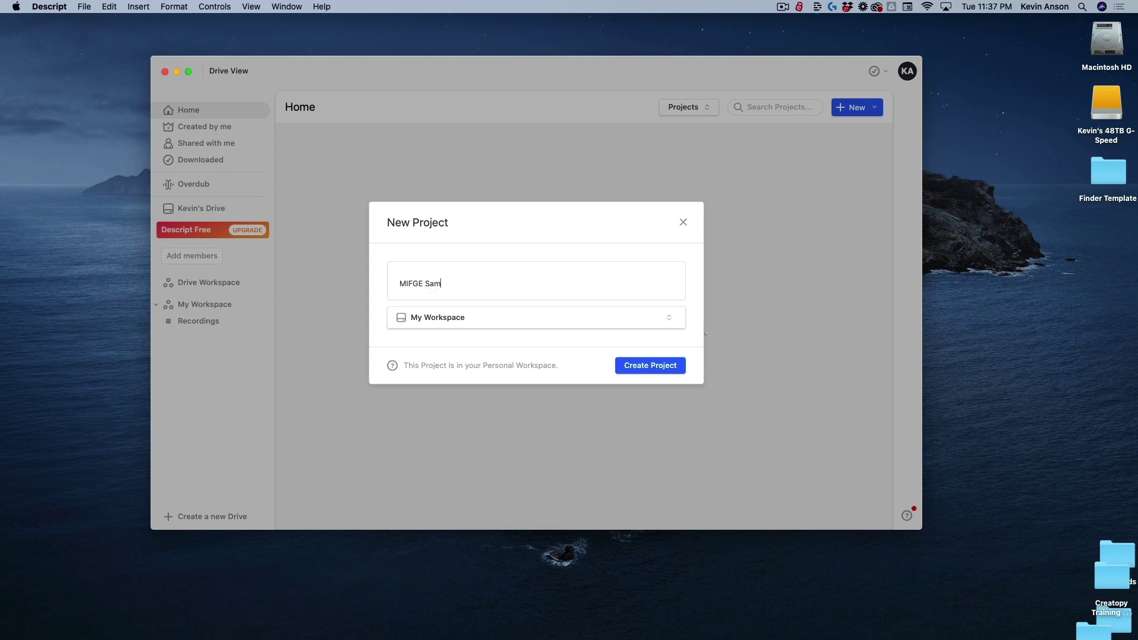
click(649, 363)
key(super+Tab)
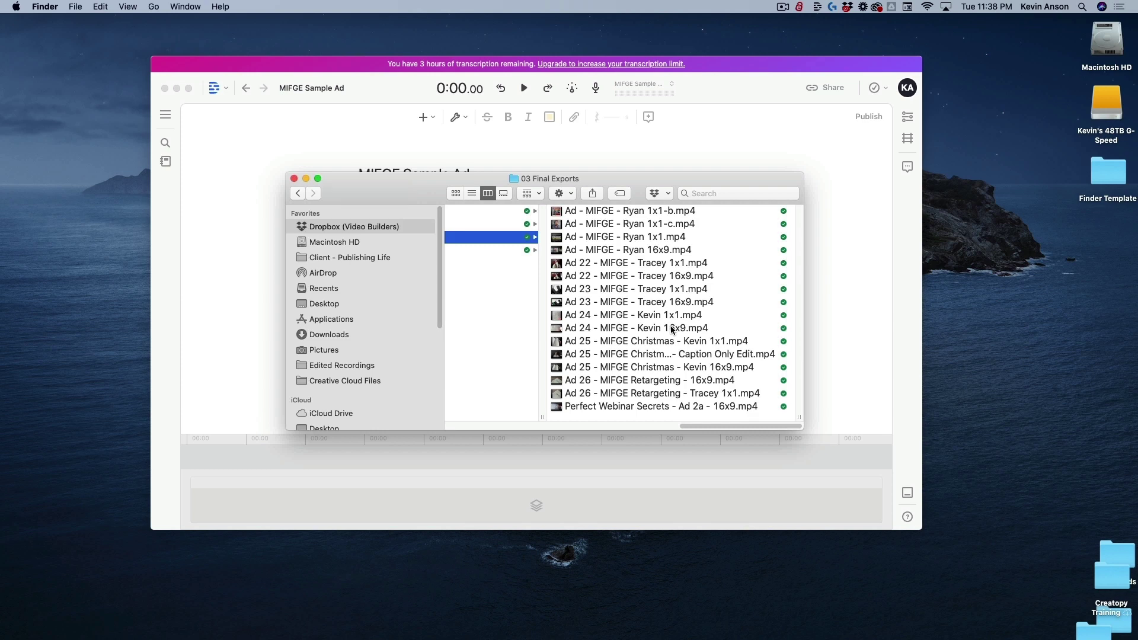
Drop 'Ad 24 - MIFGE - Kevin 16x9.mp4' from 03 Final Exports into the project for transcription
drag(621, 328, 535, 293)
key(super+Tab)
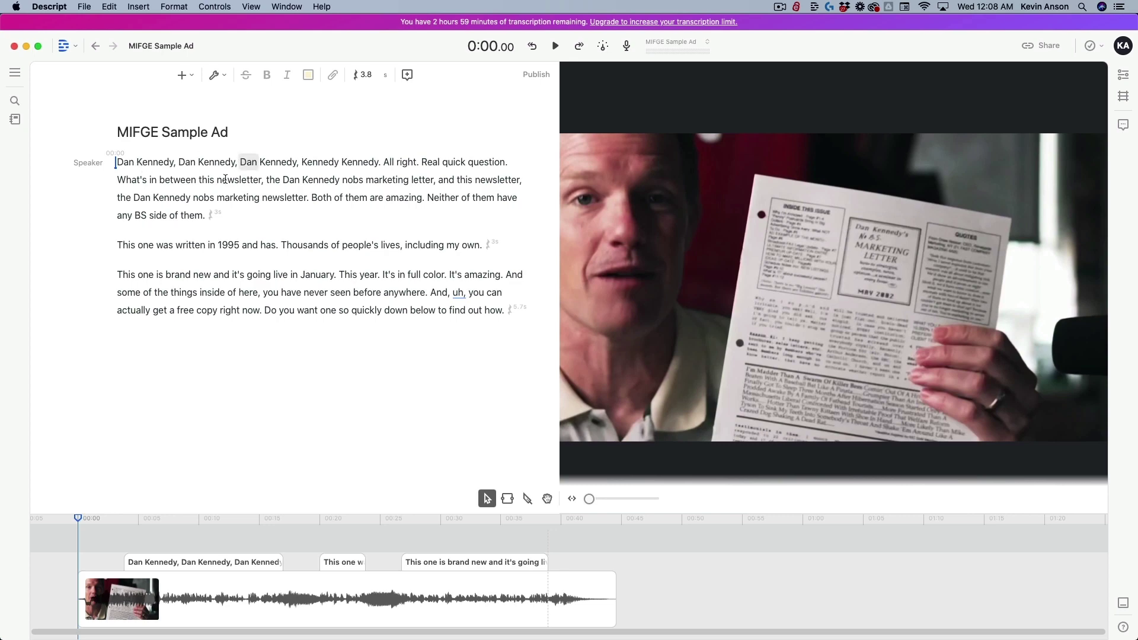
Correct the 'nobs' before 'marketing newsletter' to capitalised NOBS
double_click(202, 198)
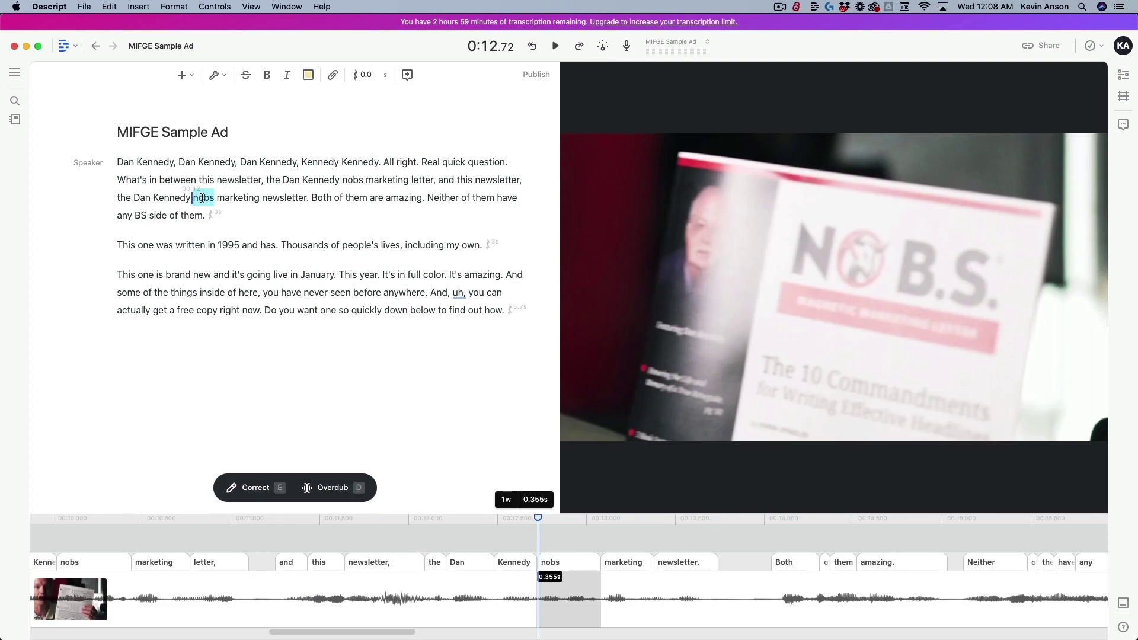
right_click(202, 198)
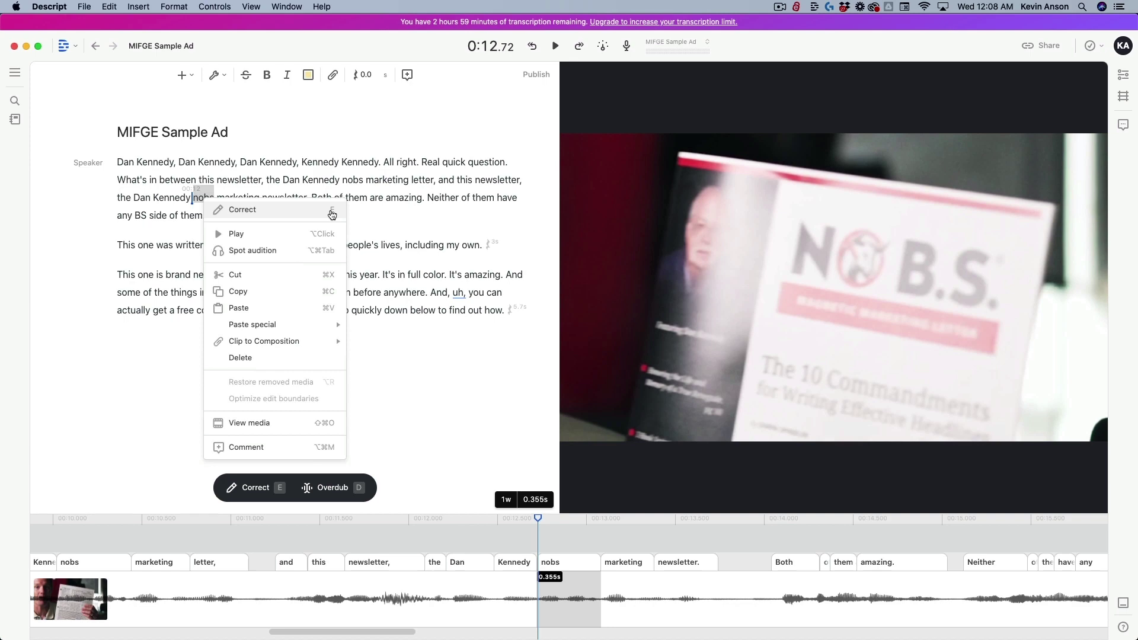
click(202, 197)
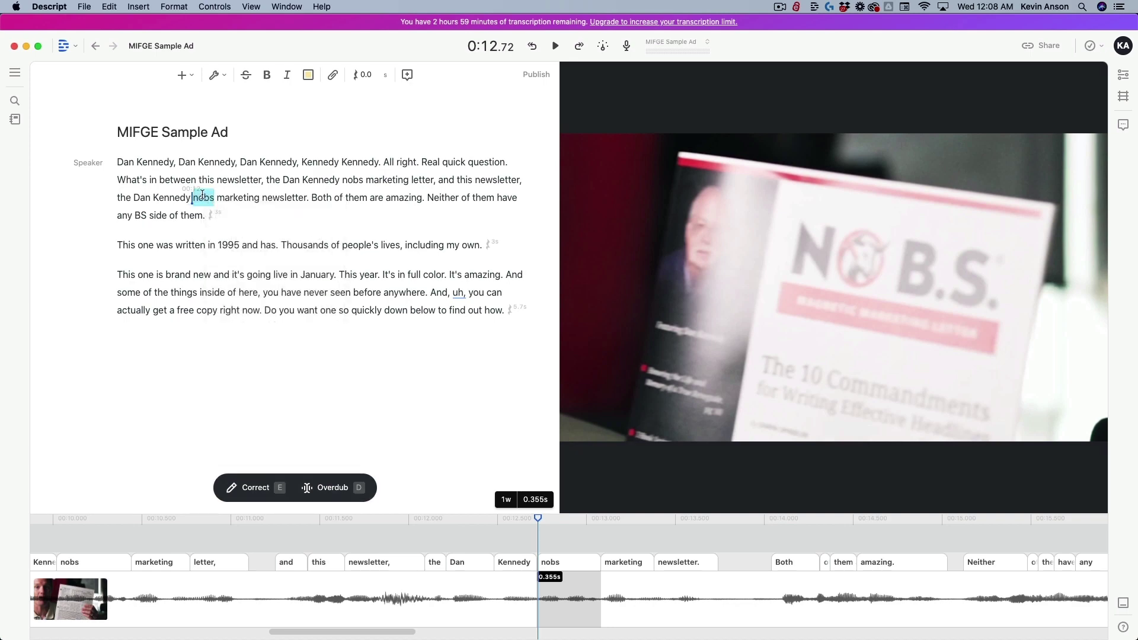
key(e)
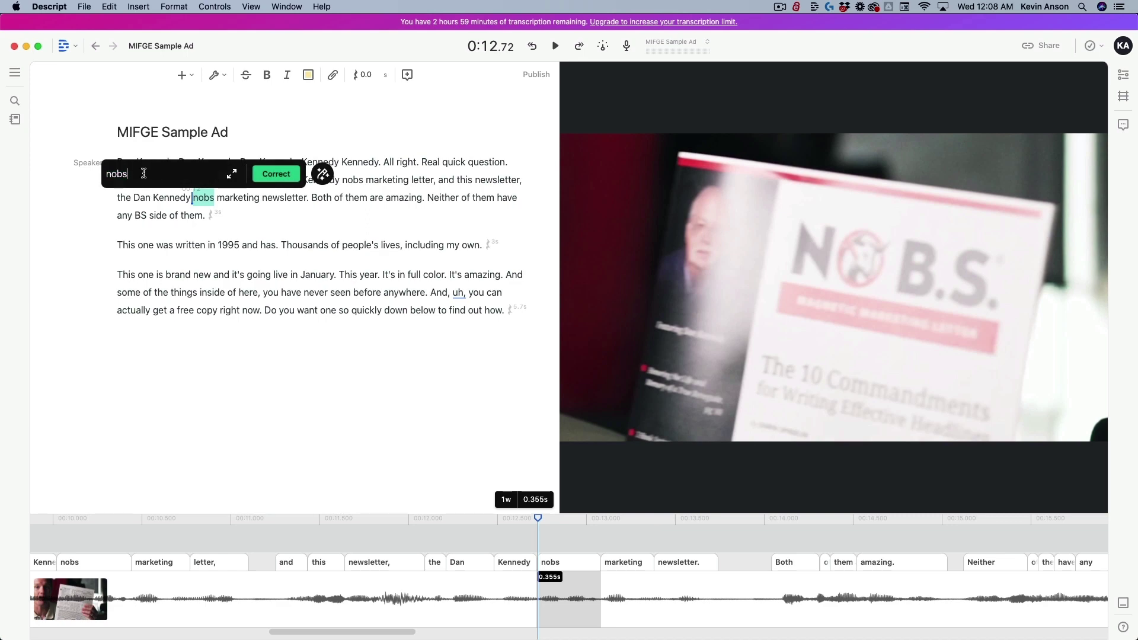
text(NOBS)
click(270, 175)
click(266, 197)
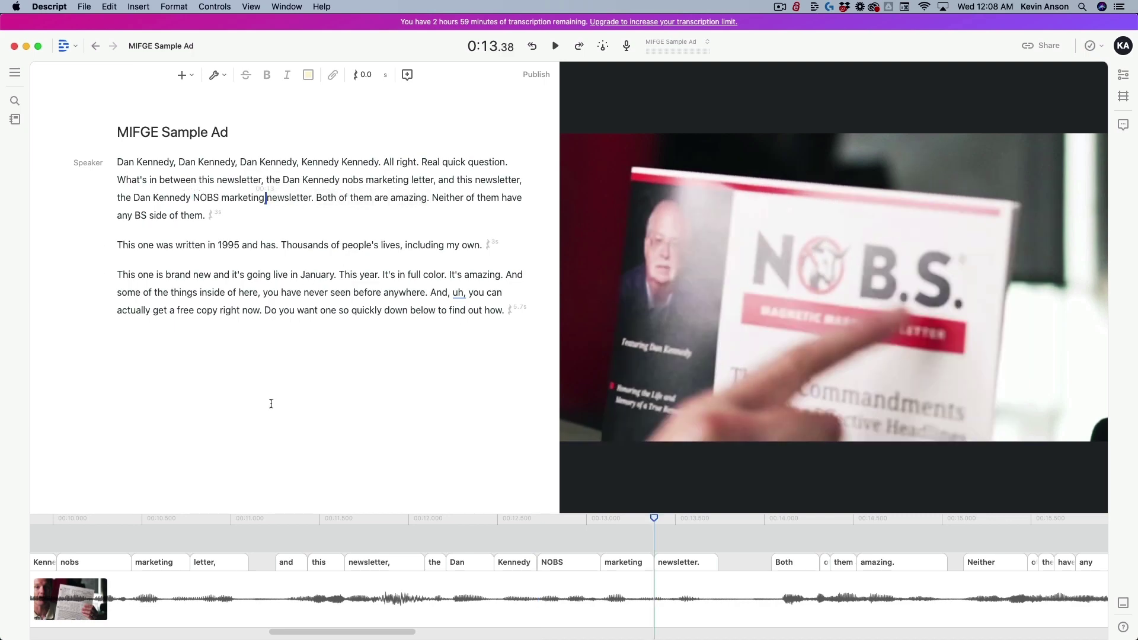
Play the video from about 8.9 seconds to review the correction
scroll(143, 549, down, 5)
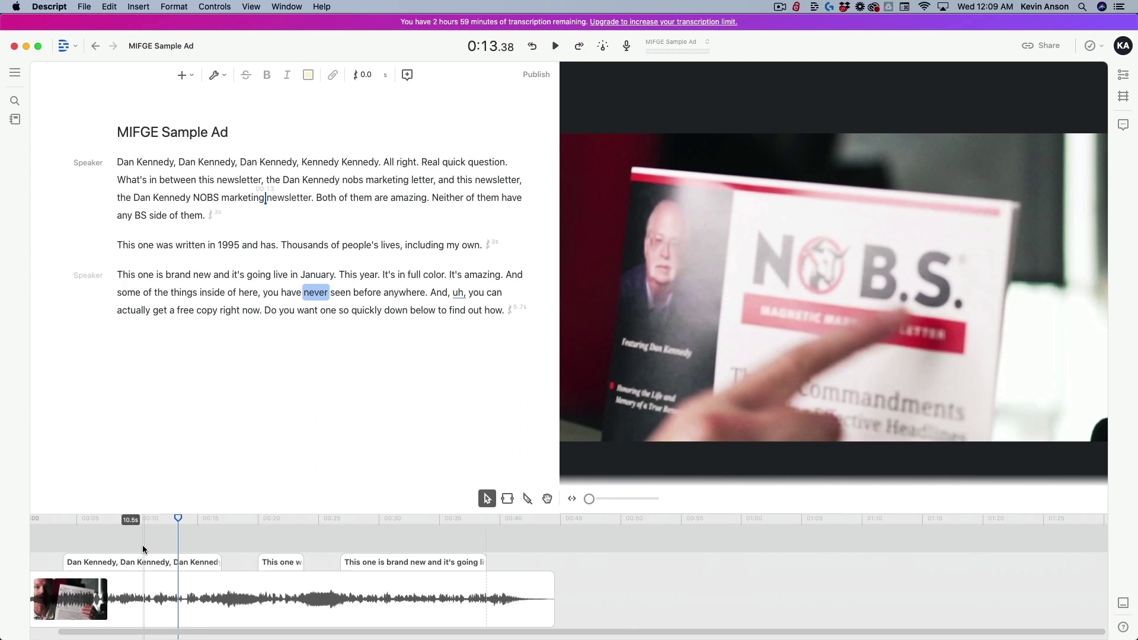
scroll(98, 536, left, 5)
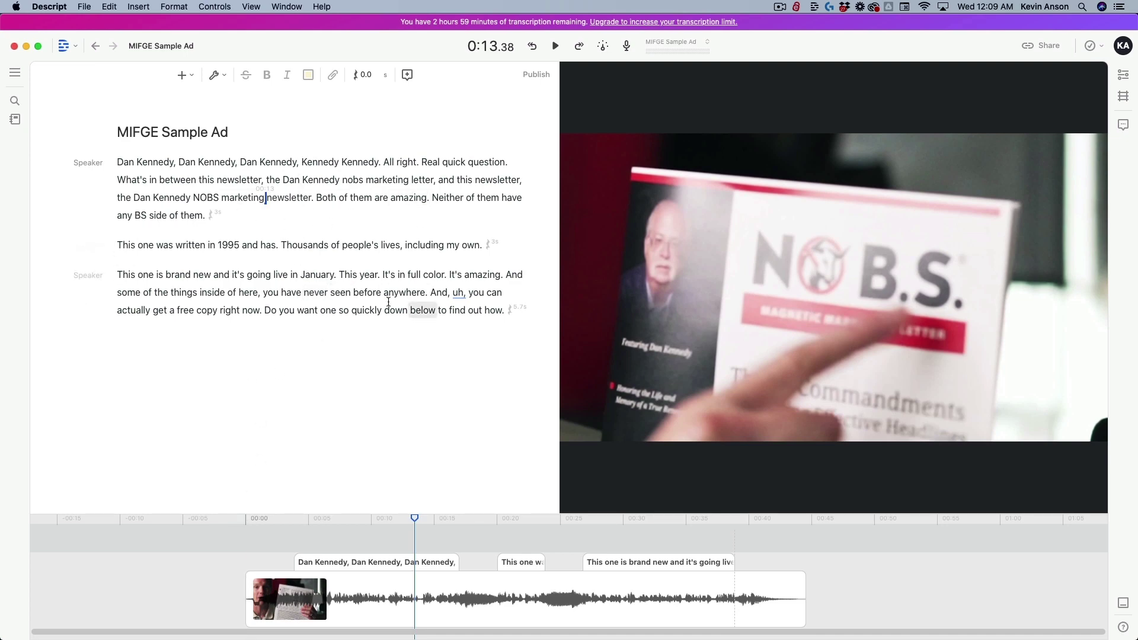
click(246, 520)
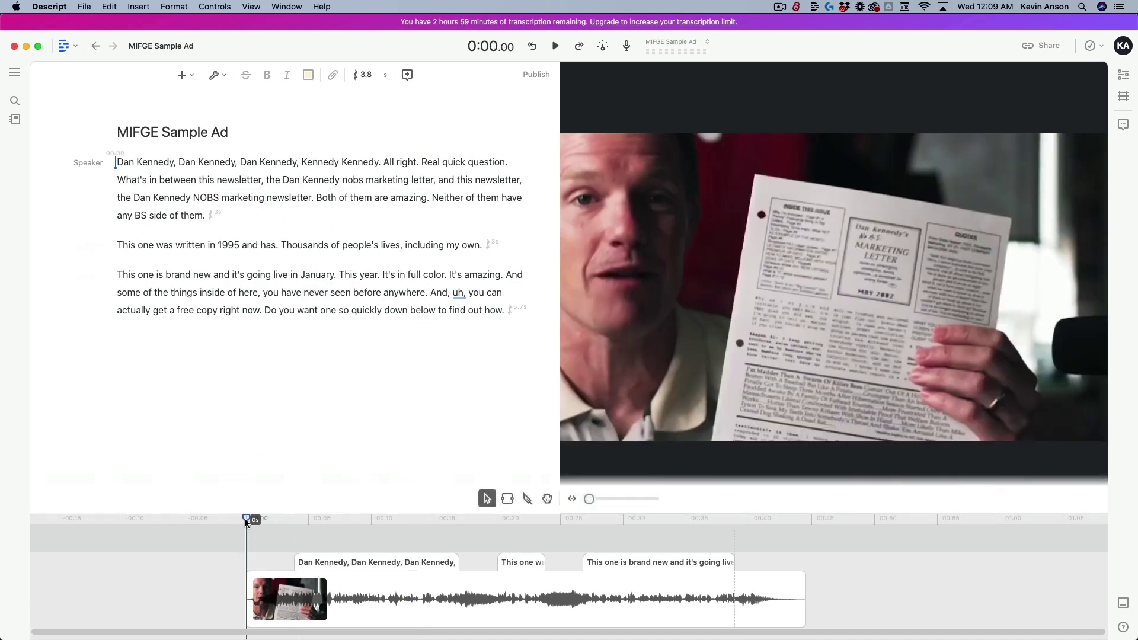
click(357, 519)
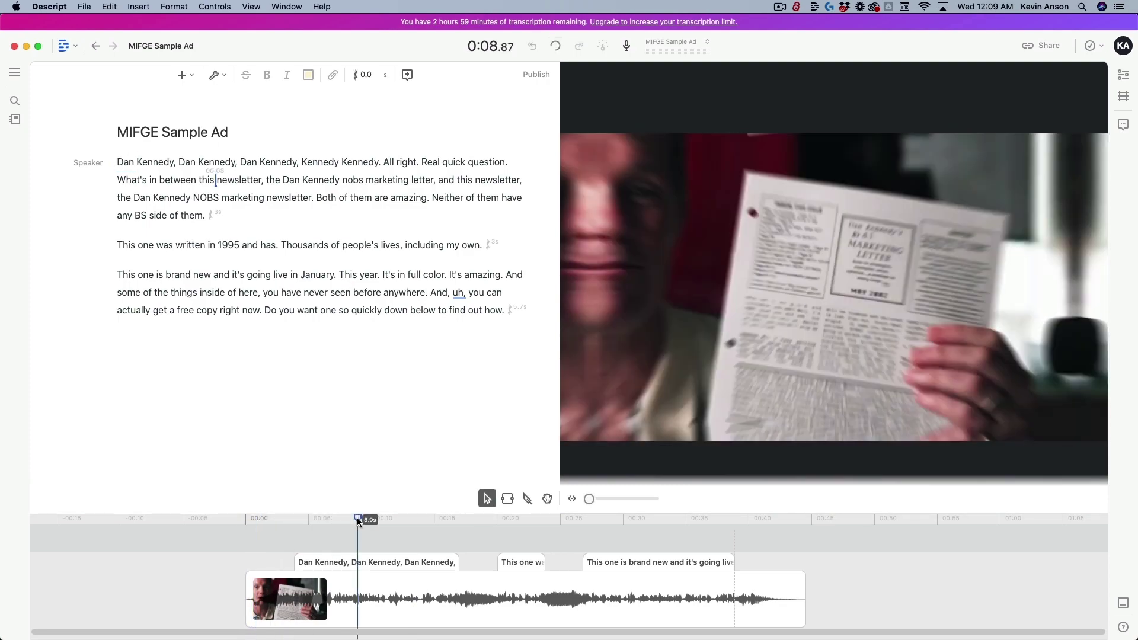
key(space)
key(space)
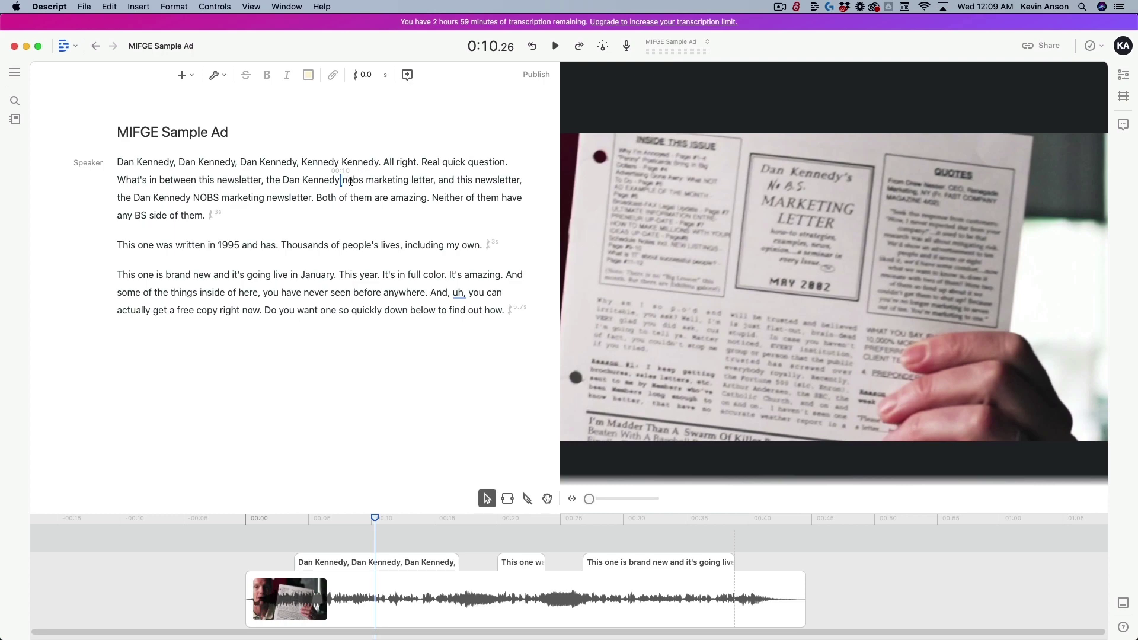
Correct the 'nobs' before 'marketing letter' to capitalised NOBS
double_click(351, 180)
right_click(356, 183)
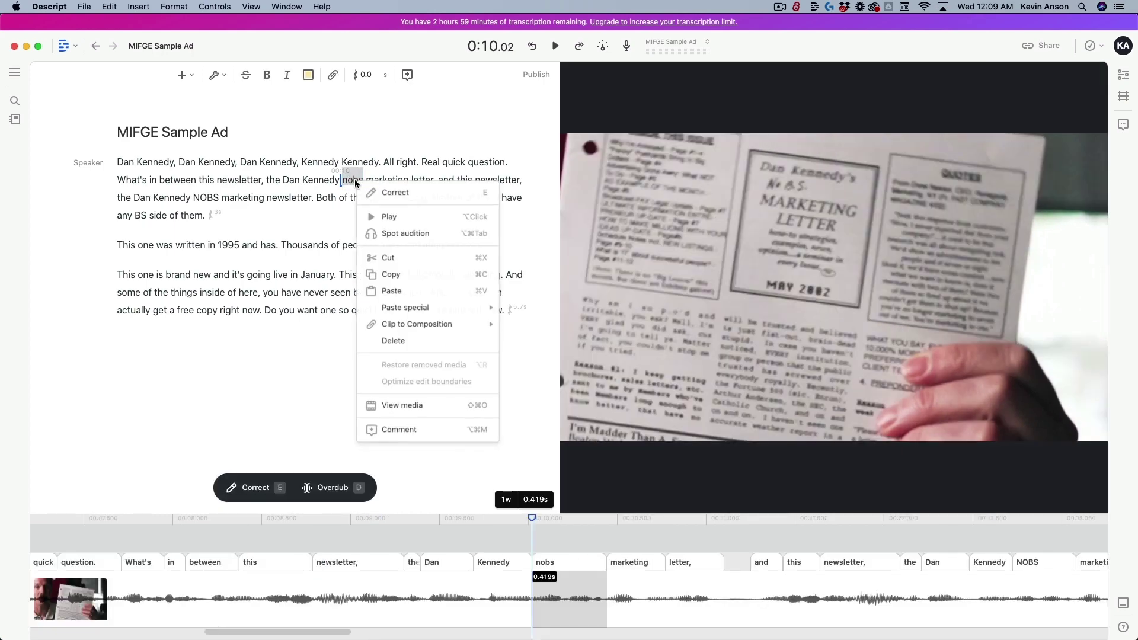
click(370, 193)
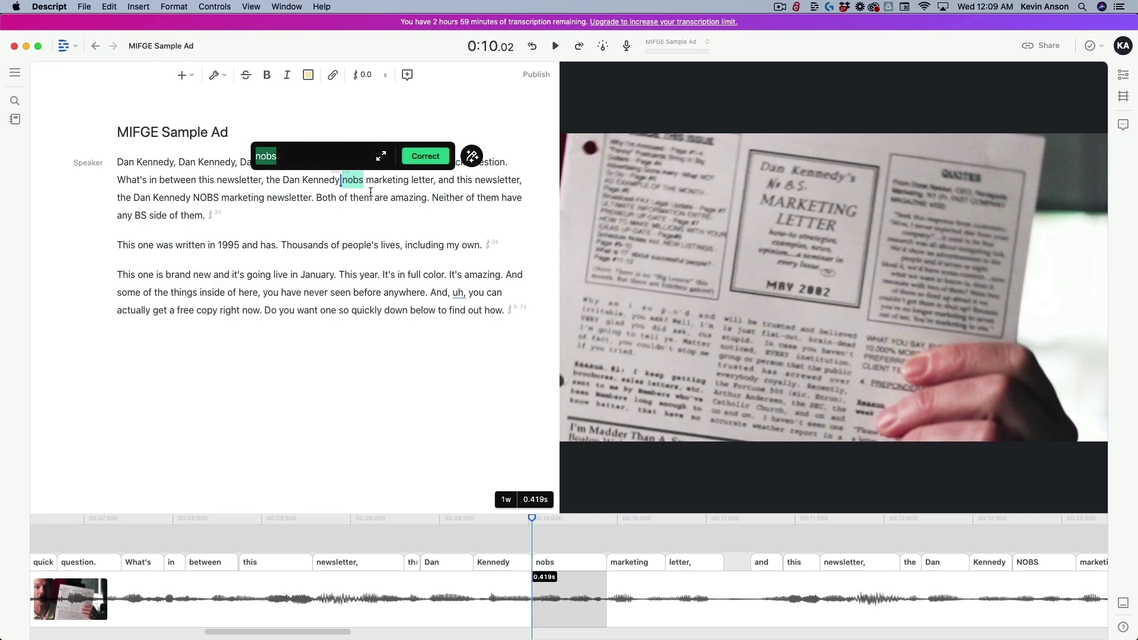
text(NOBS)
click(426, 156)
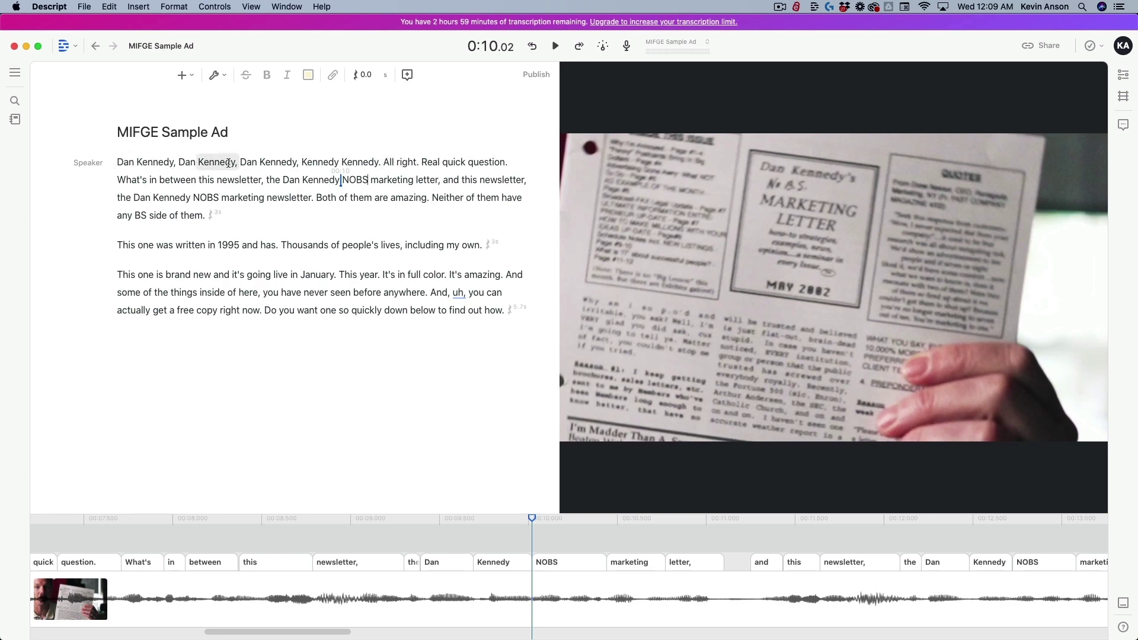
click(382, 161)
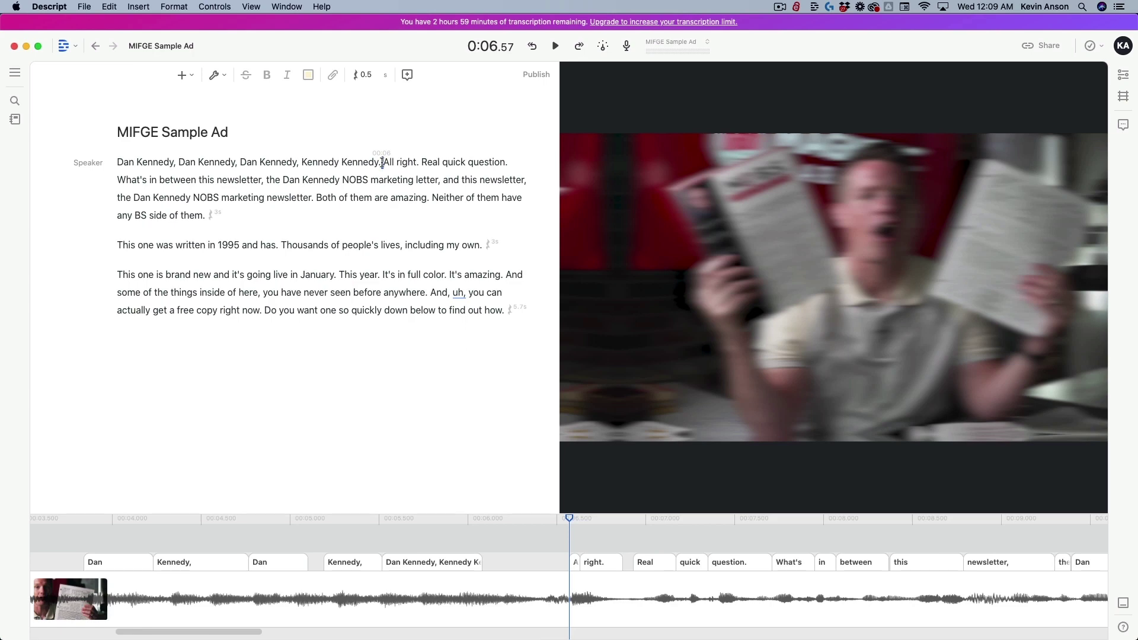
Insert Fancy Captions before 'All right' through the Cmd+K command search
key(super+k)
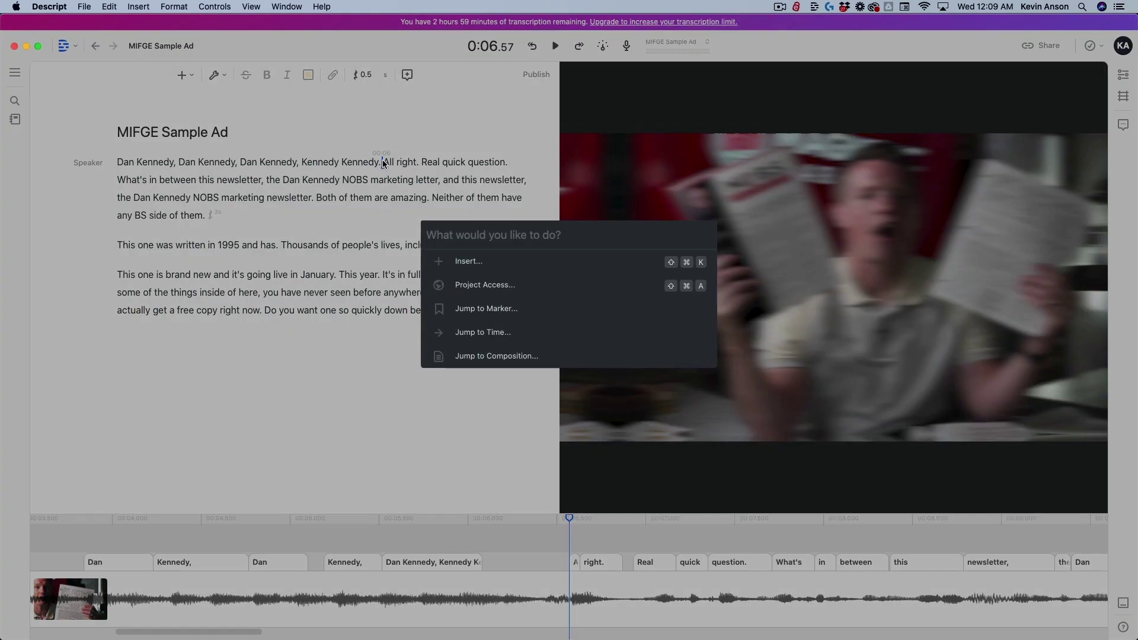
text(fa)
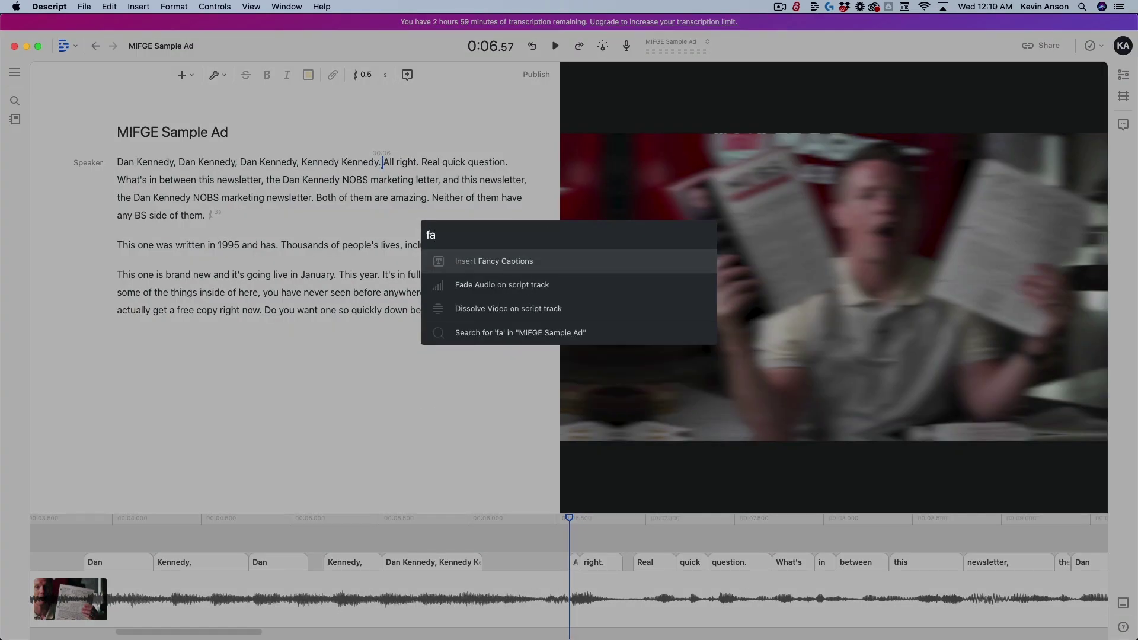
text(n)
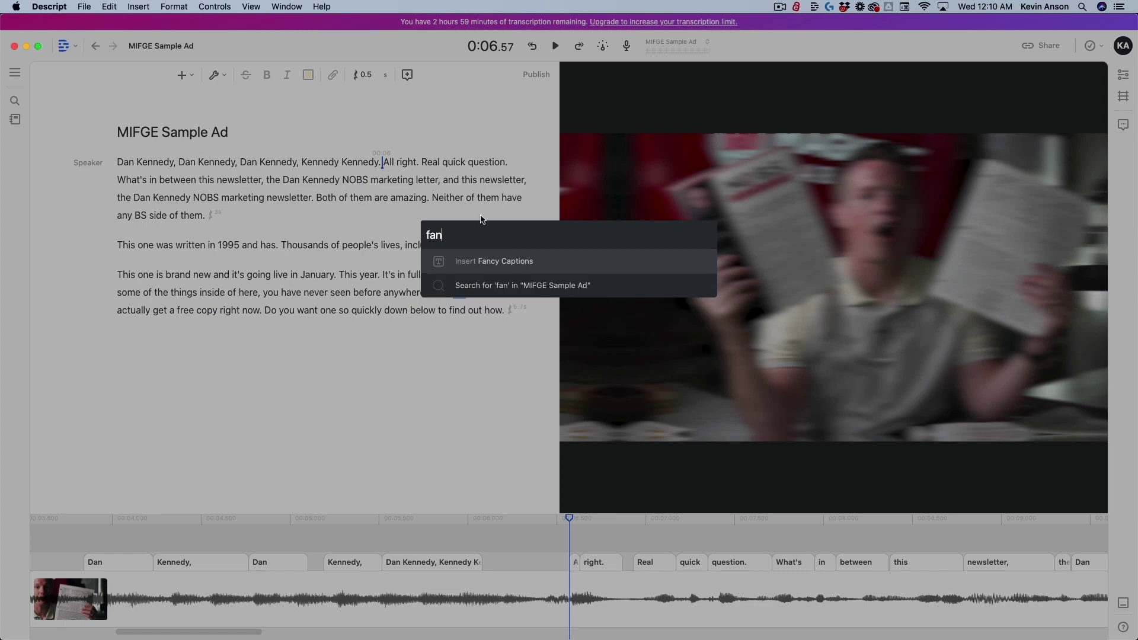
click(494, 268)
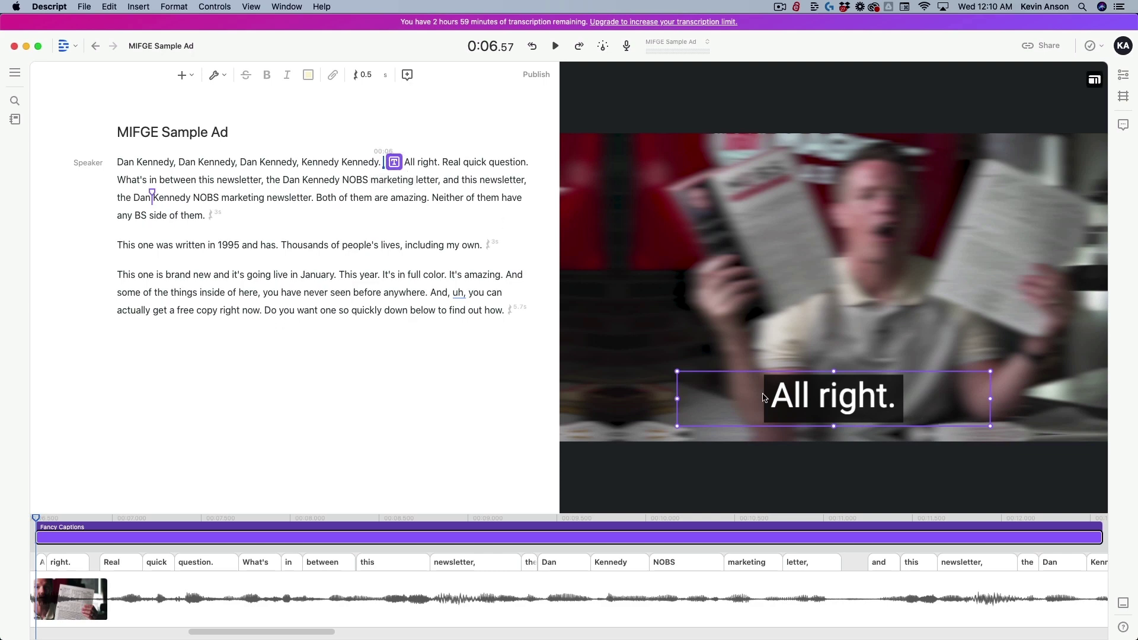
click(391, 164)
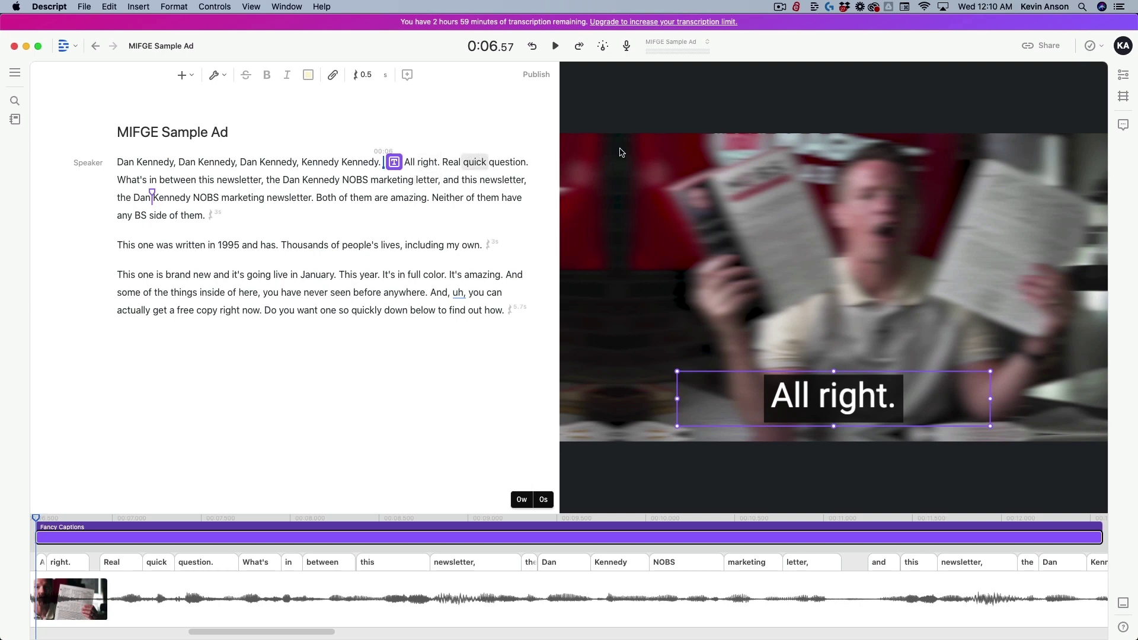
Move the playhead to about 0:09 and select the Fancy Captions layer to show its settings
click(1123, 77)
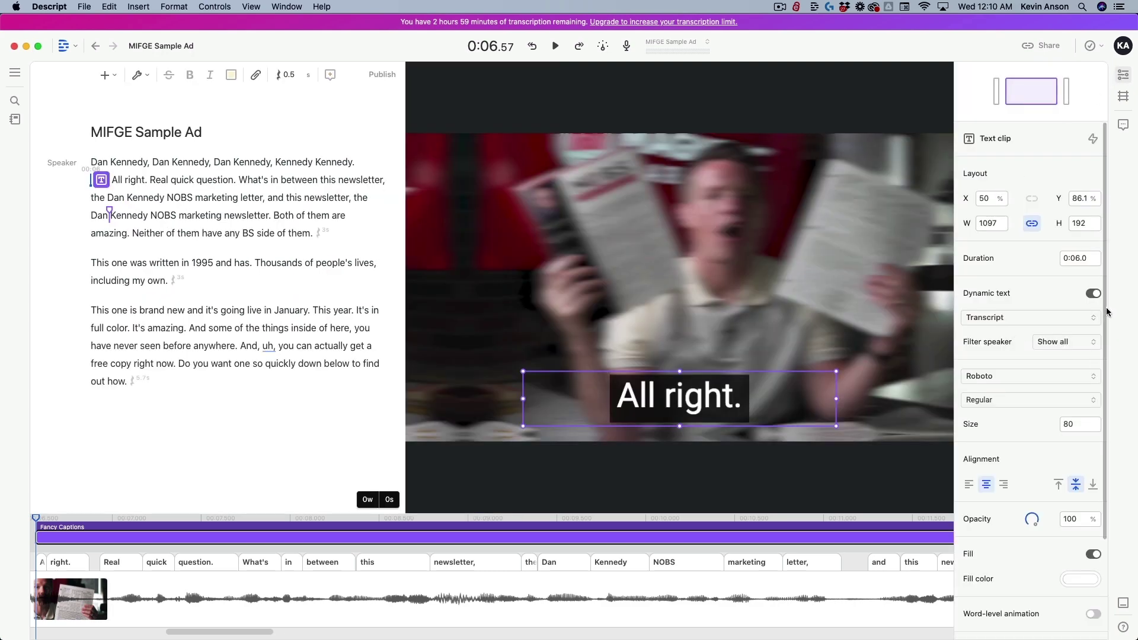
drag(1104, 310, 1106, 468)
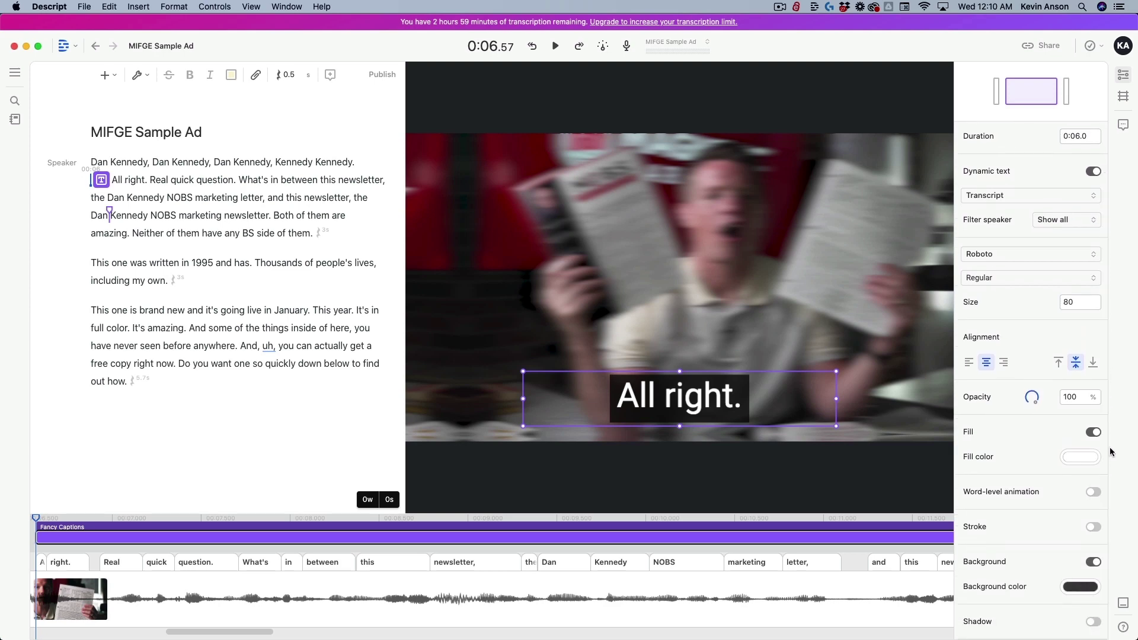
click(463, 538)
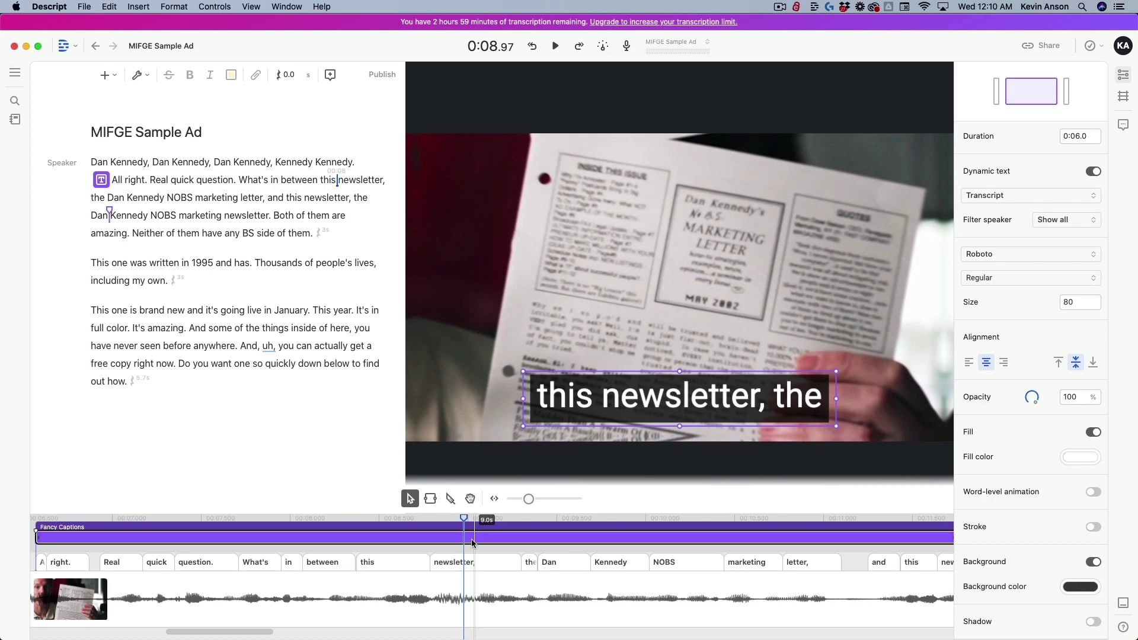
click(468, 592)
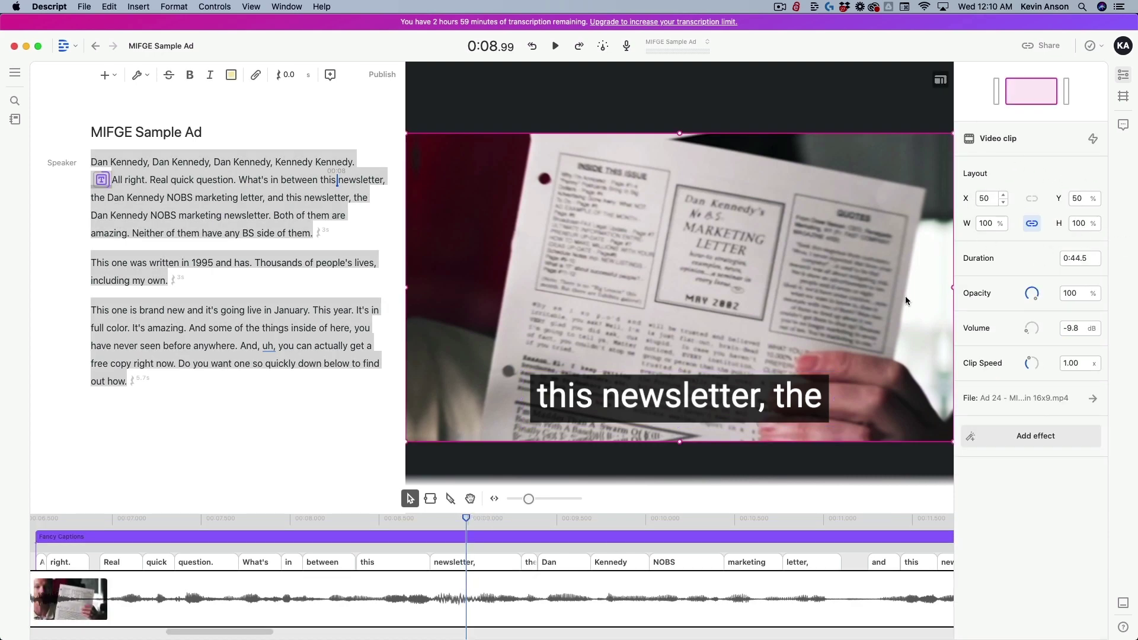
click(467, 536)
scroll(1008, 392, down, 3)
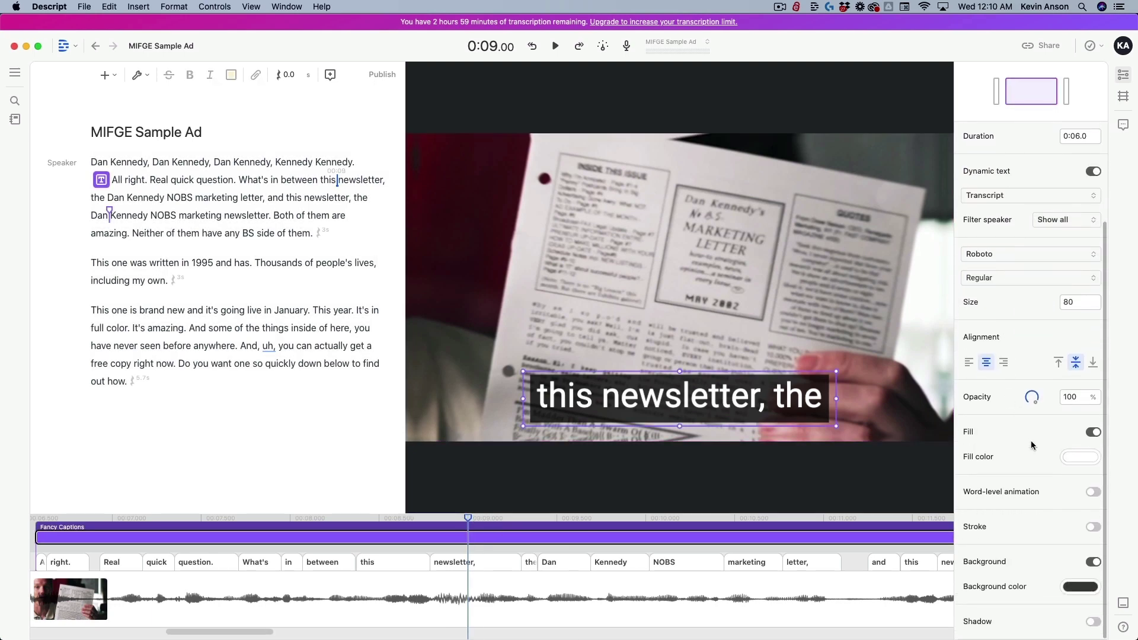
Turn on word-level animation, enable Future word and Playhead color, and make the playhead word red
click(1092, 493)
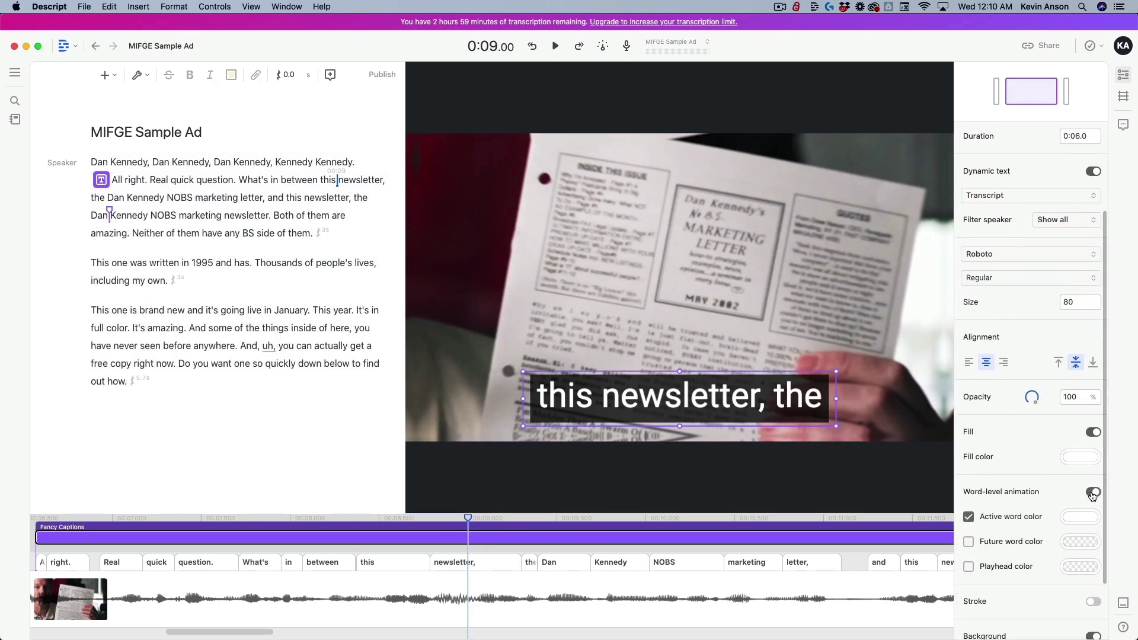
scroll(1035, 450, down, 3)
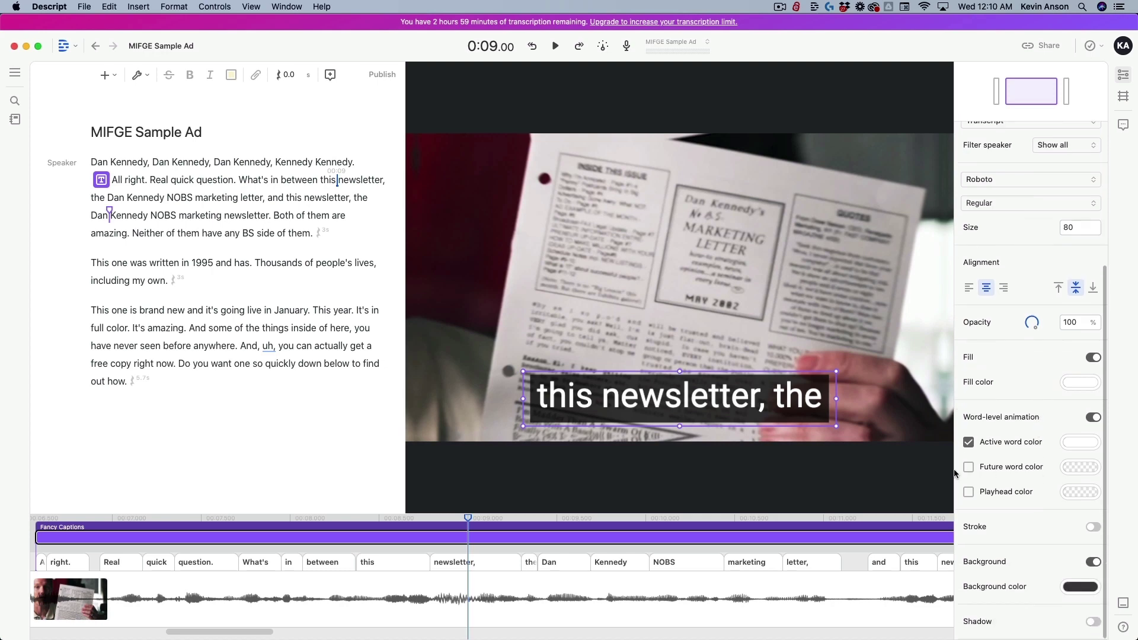
click(969, 467)
click(969, 492)
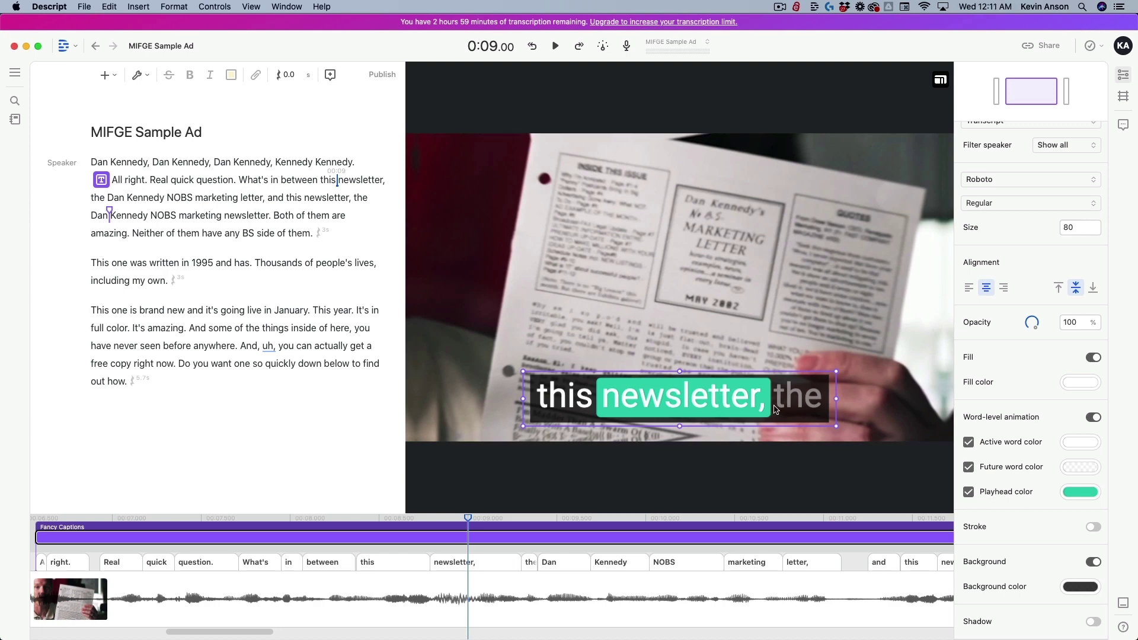
click(1080, 492)
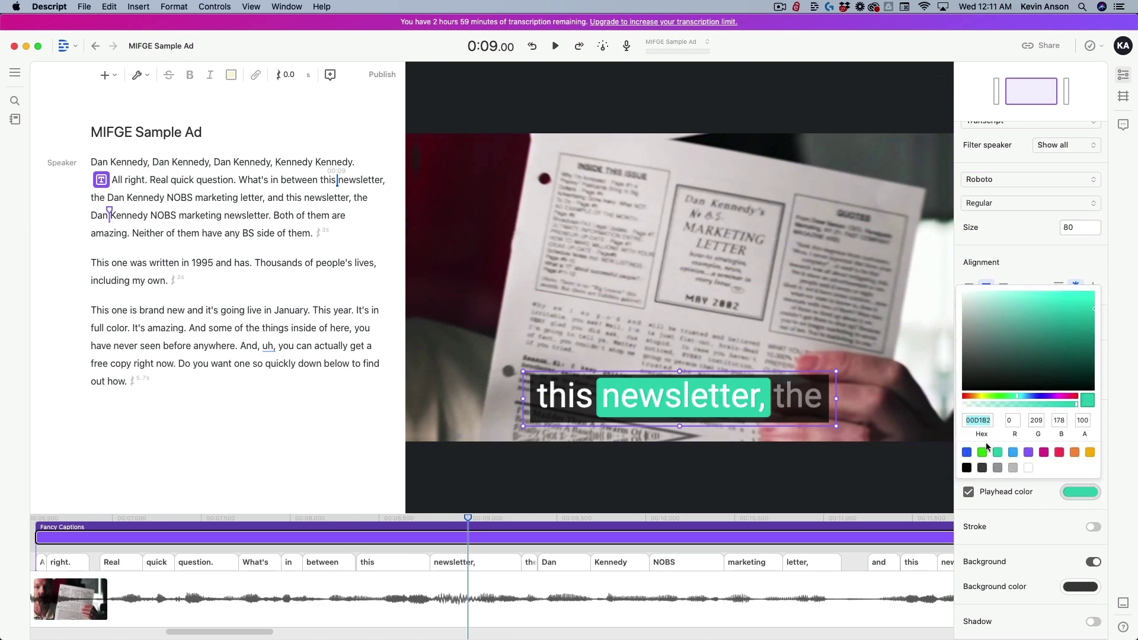
click(1059, 453)
click(1049, 502)
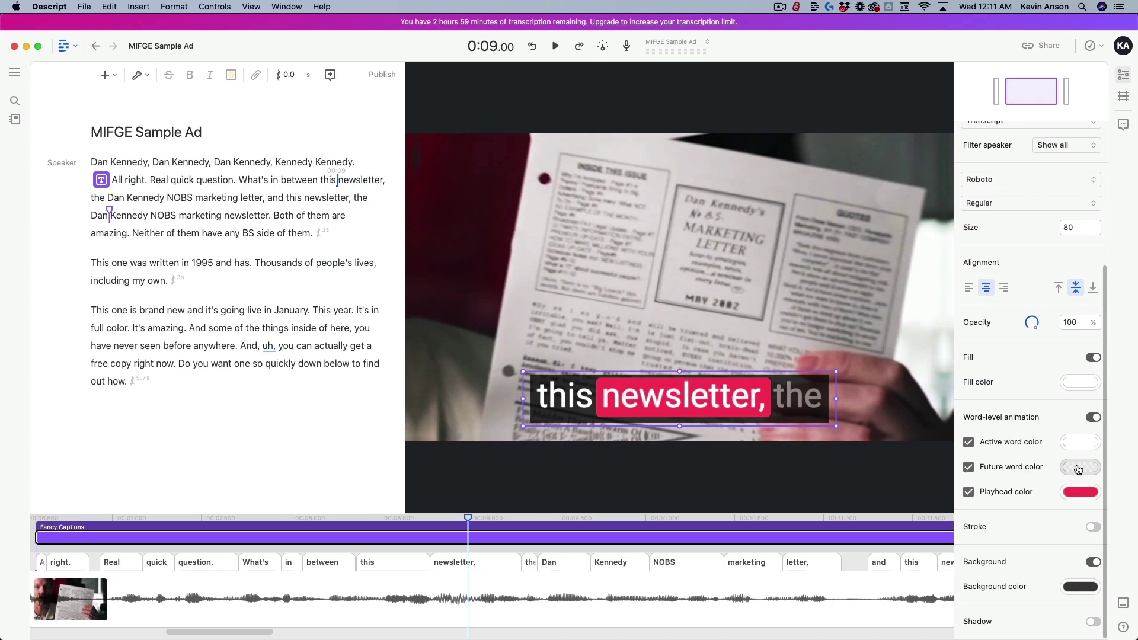
Set both the Future word and Active word caption colours to white
click(1078, 470)
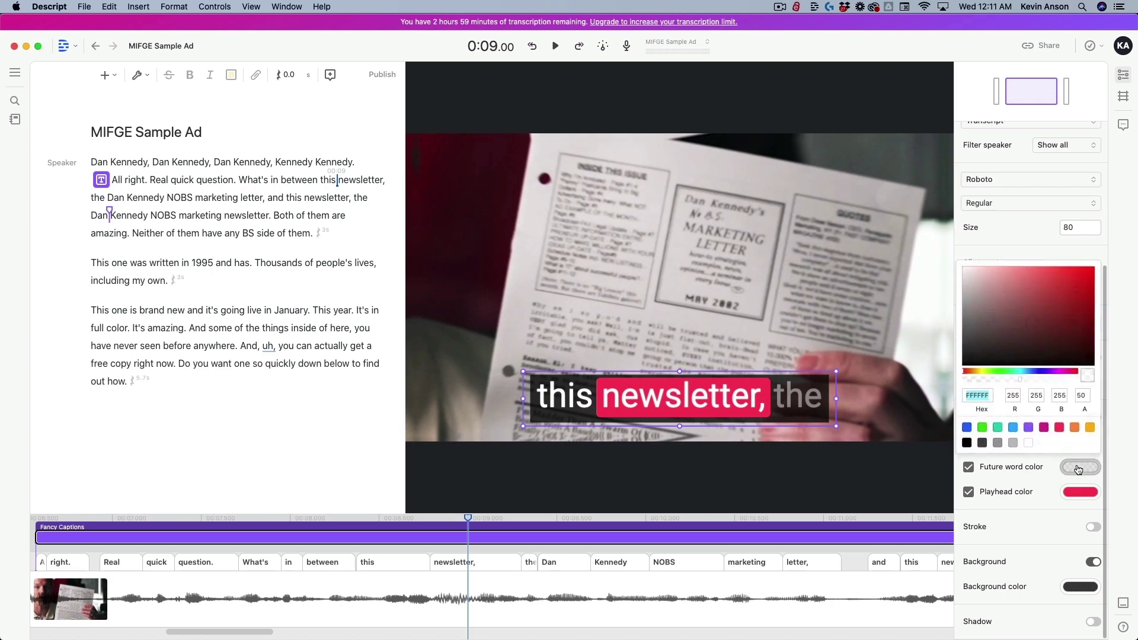
click(982, 427)
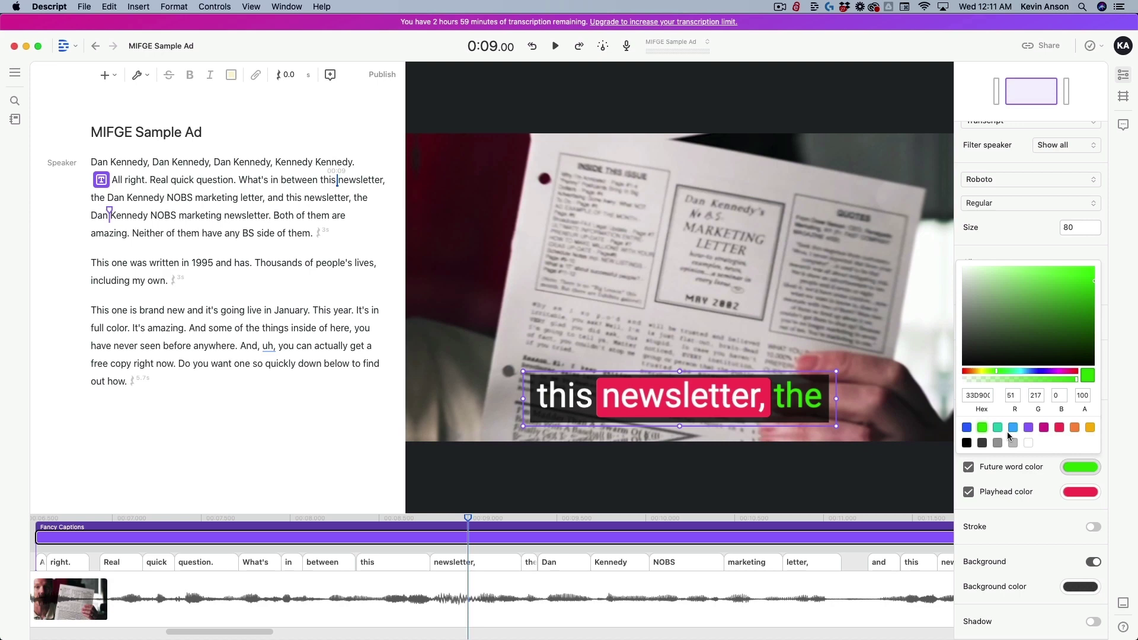
click(1077, 470)
click(1077, 472)
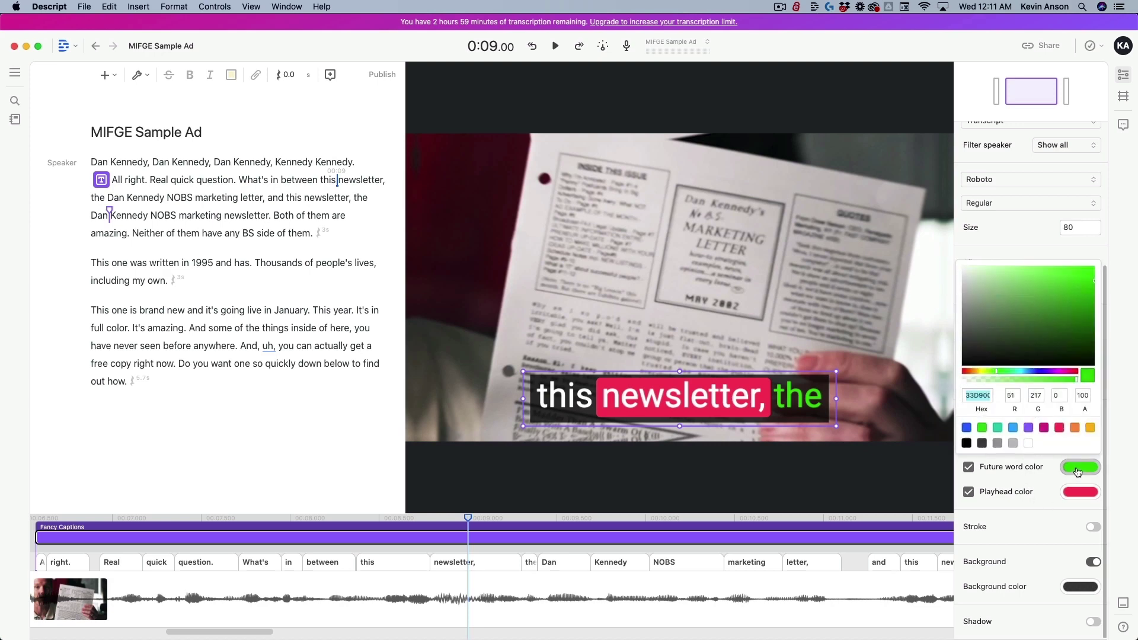
click(1029, 443)
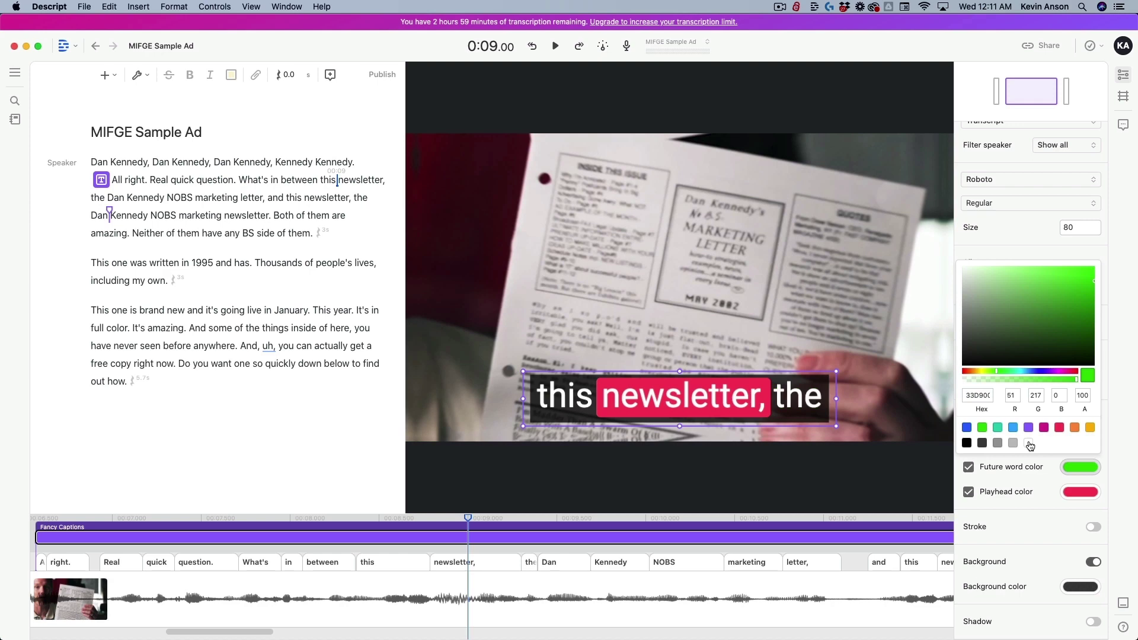
click(1055, 470)
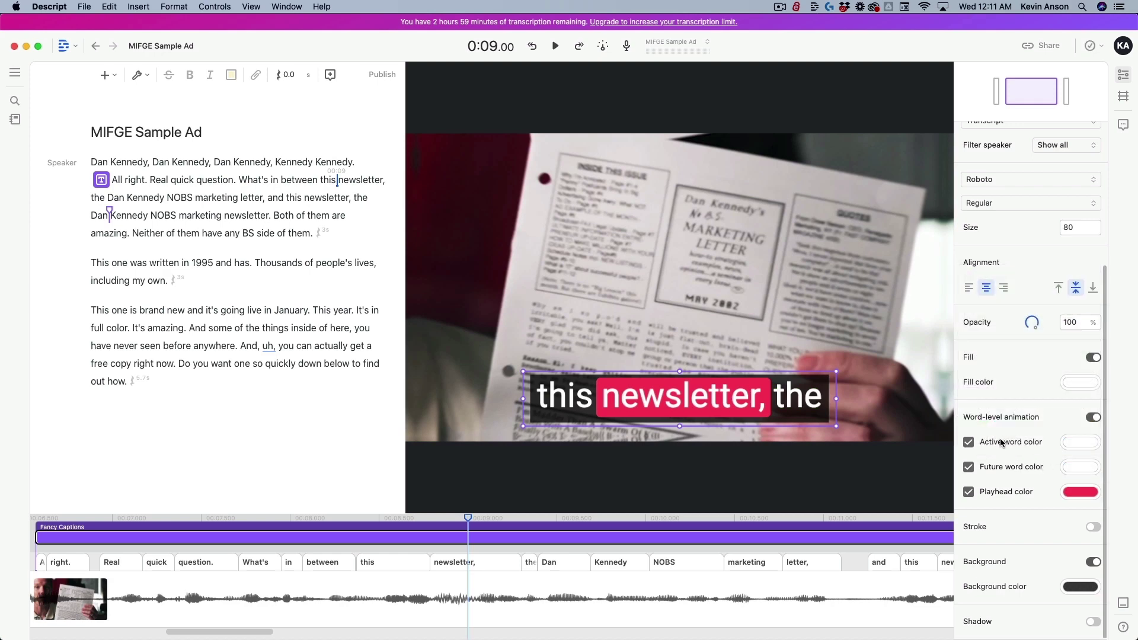
click(1081, 444)
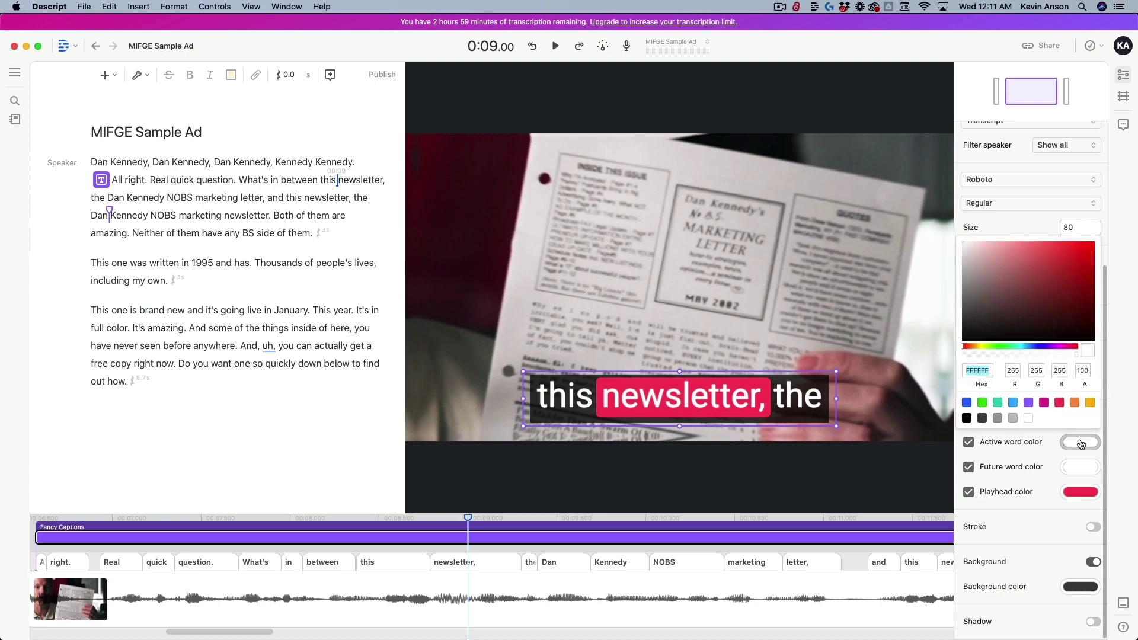
click(966, 418)
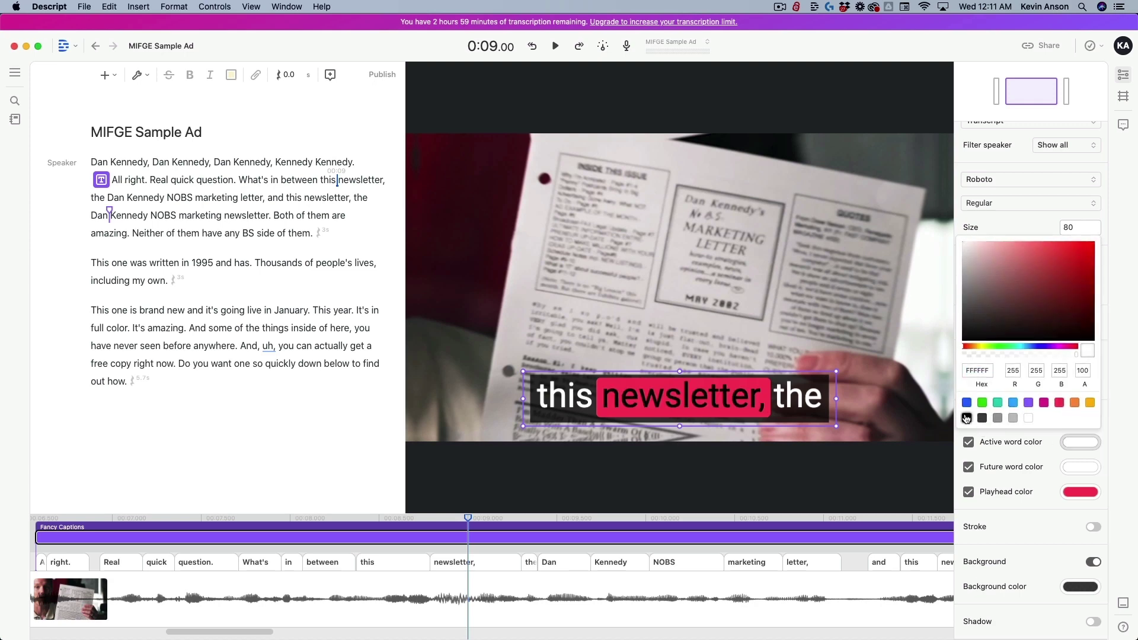
click(1038, 456)
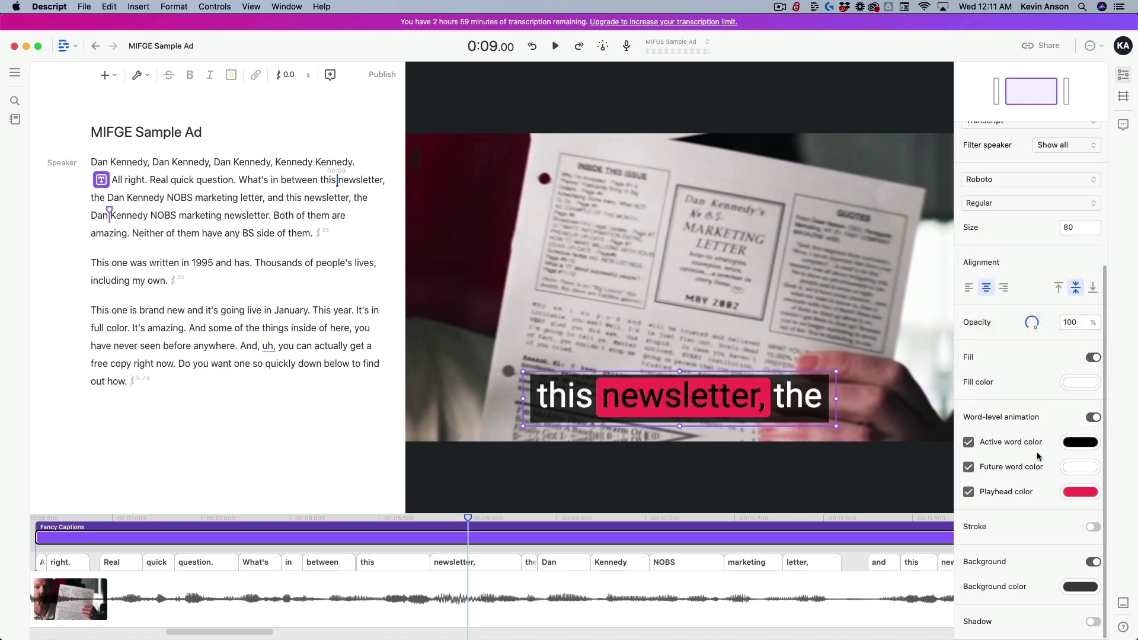
click(1080, 443)
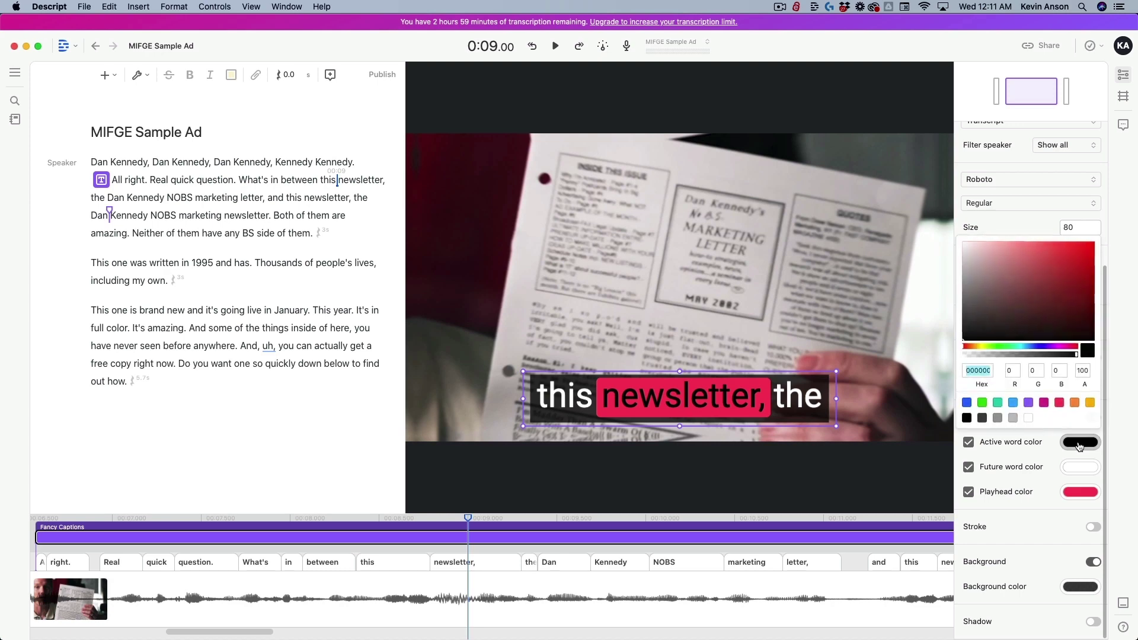
click(1028, 419)
click(1048, 458)
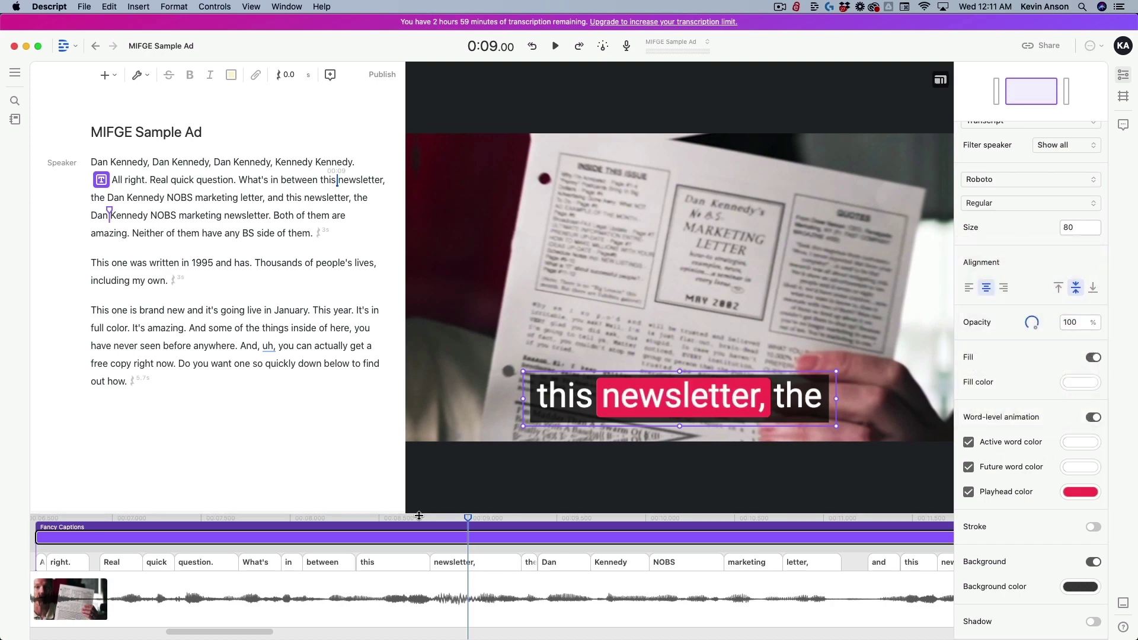
scroll(391, 538, down, 5)
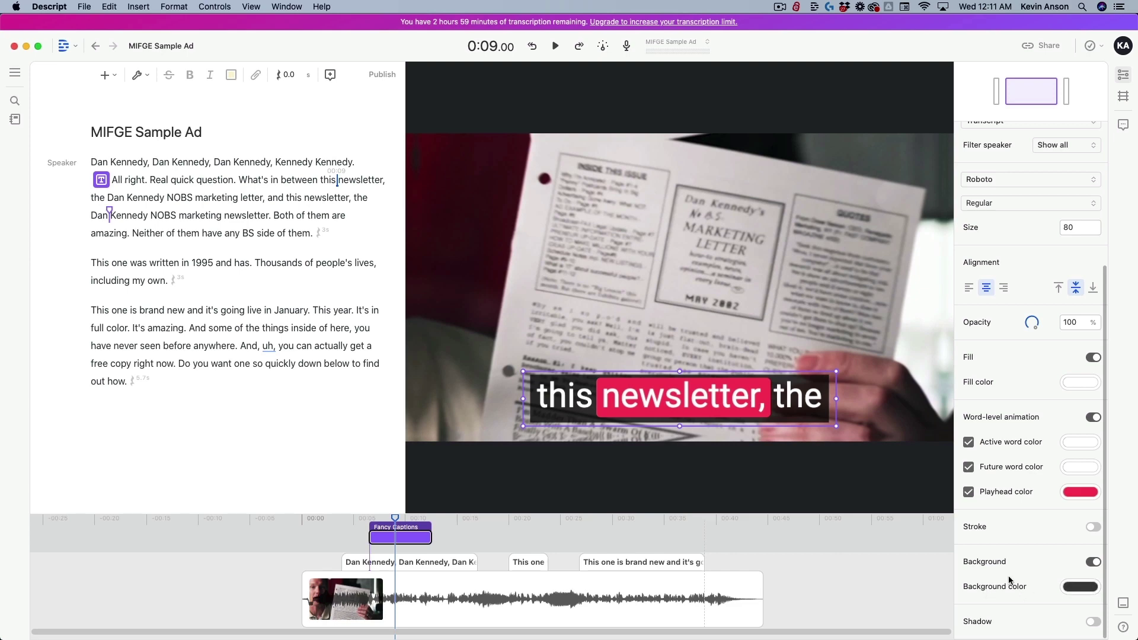
Make the caption background black at 72 opacity
click(1091, 562)
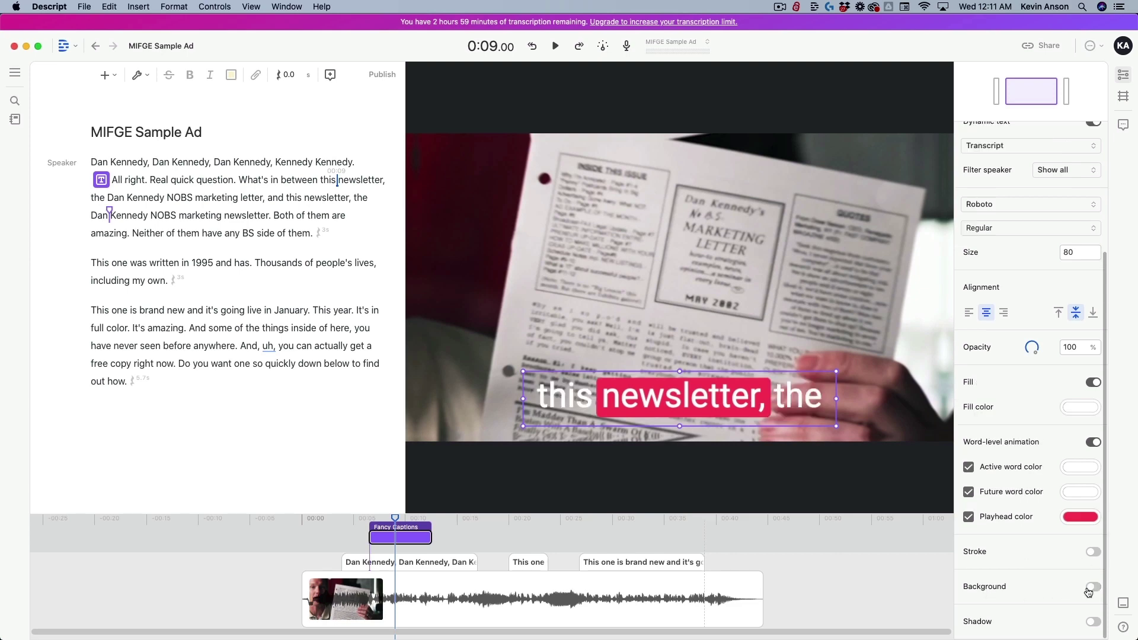
click(1093, 587)
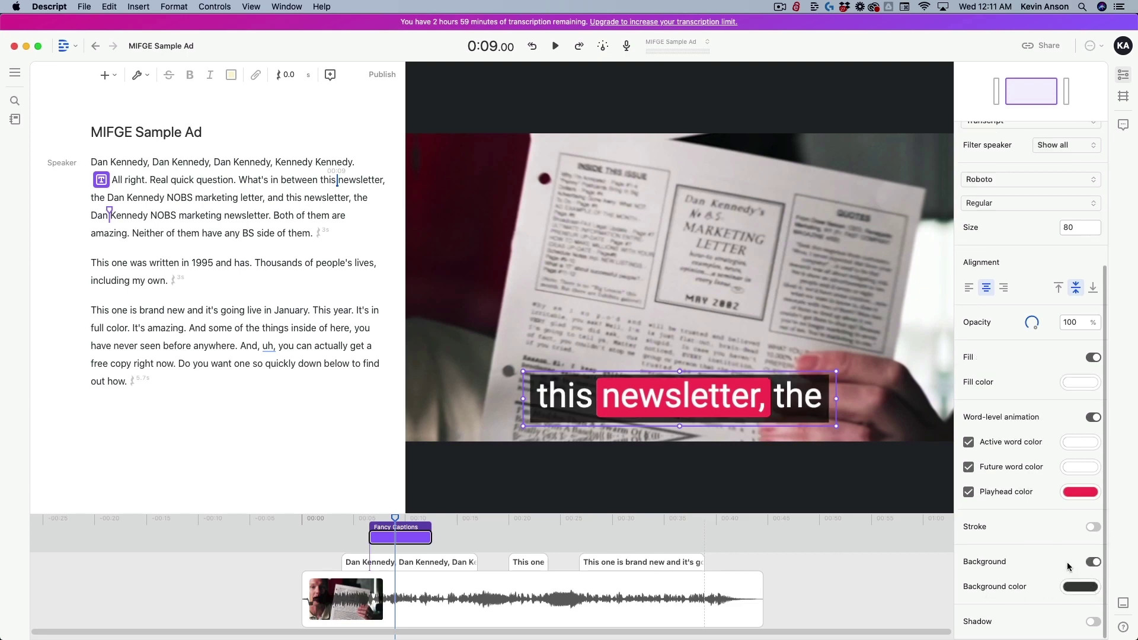
click(1080, 586)
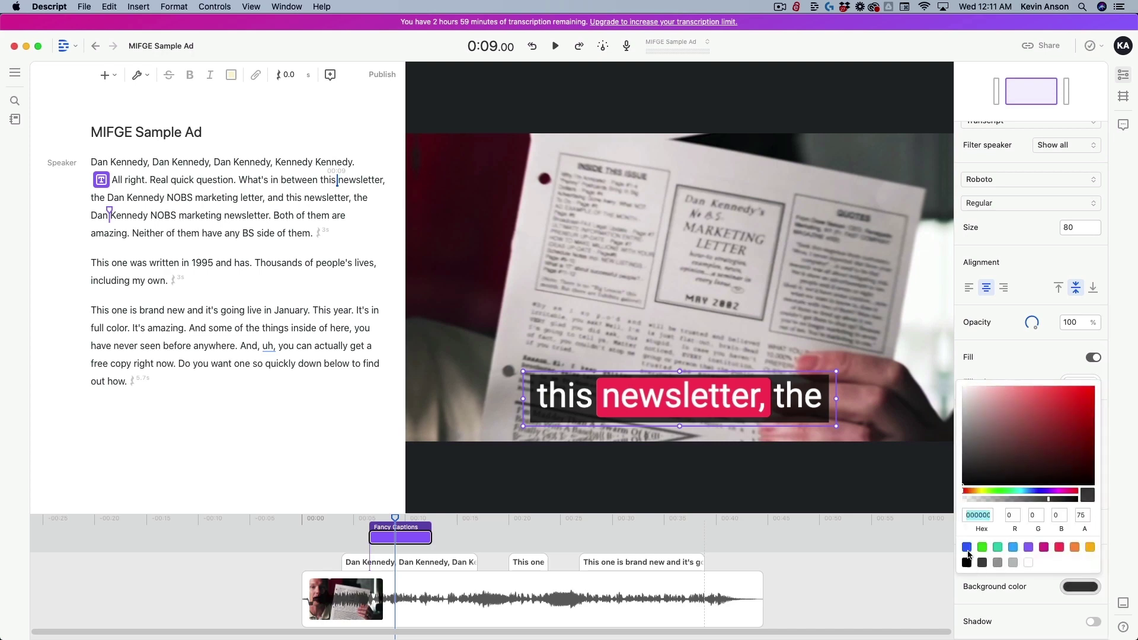
click(966, 546)
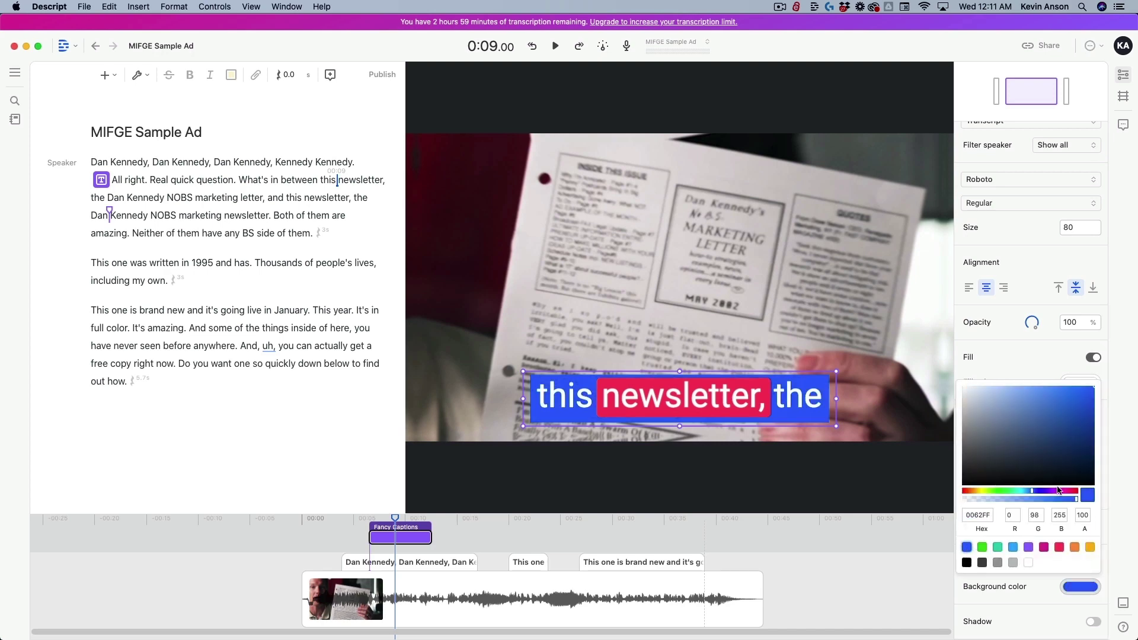
click(1040, 499)
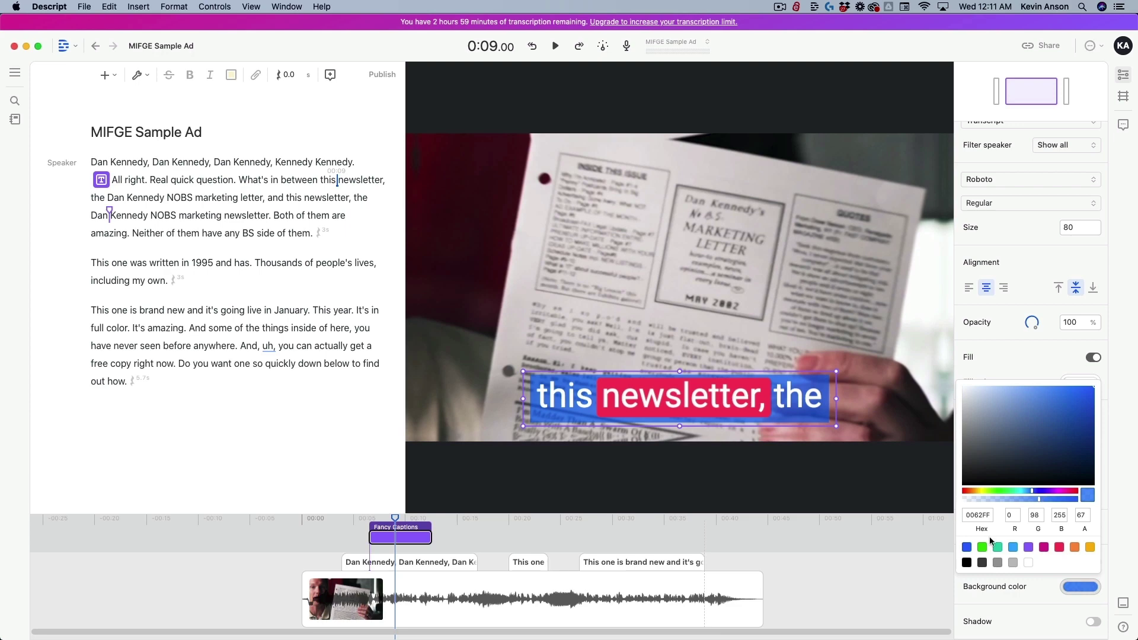
click(967, 563)
click(1044, 500)
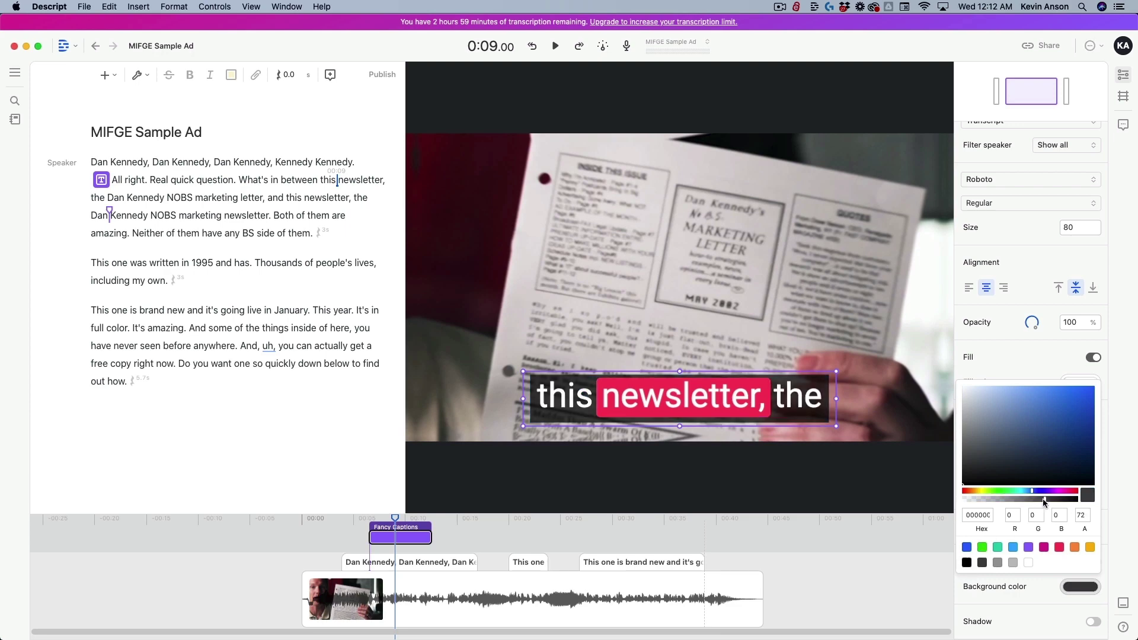
click(1021, 357)
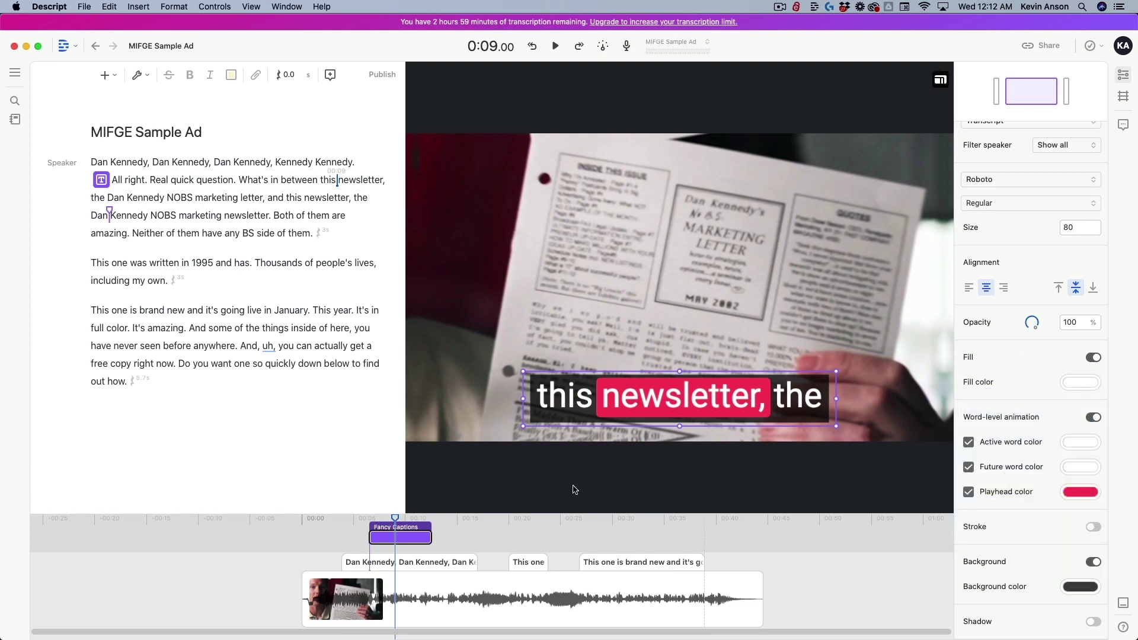
Extend the Fancy Captions clip so it ends at the word "how"
drag(427, 539, 706, 543)
scroll(706, 543, up, 3)
scroll(705, 543, up, 5)
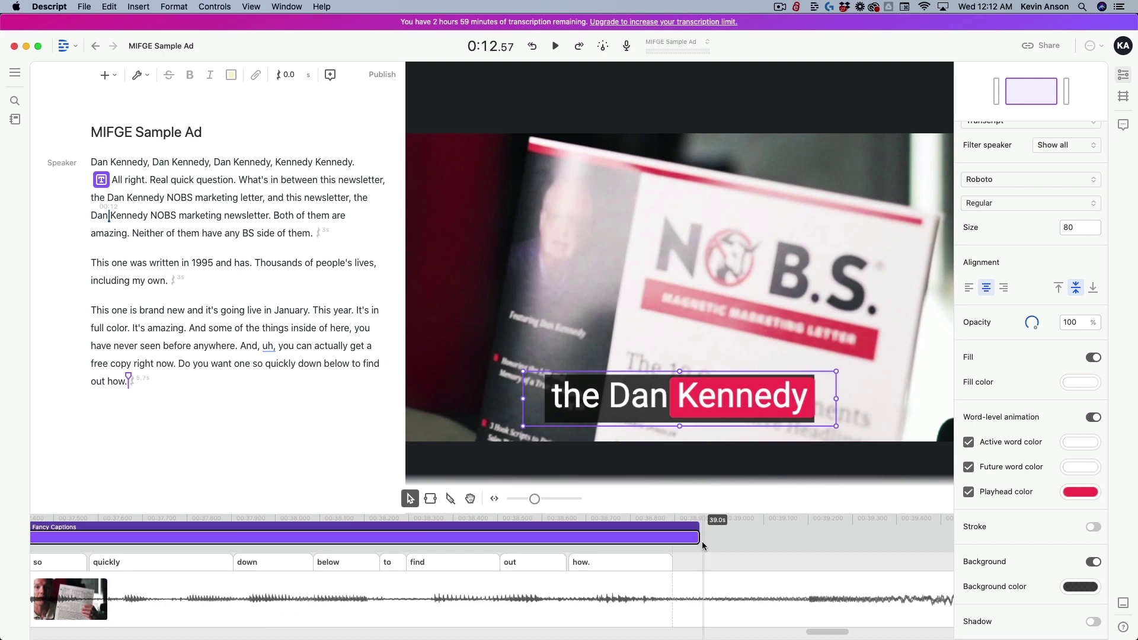
mouse_move(699, 536)
mouse_down()
mouse_move(672, 539)
mouse_move(707, 537)
mouse_up()
scroll(671, 539, up, 4)
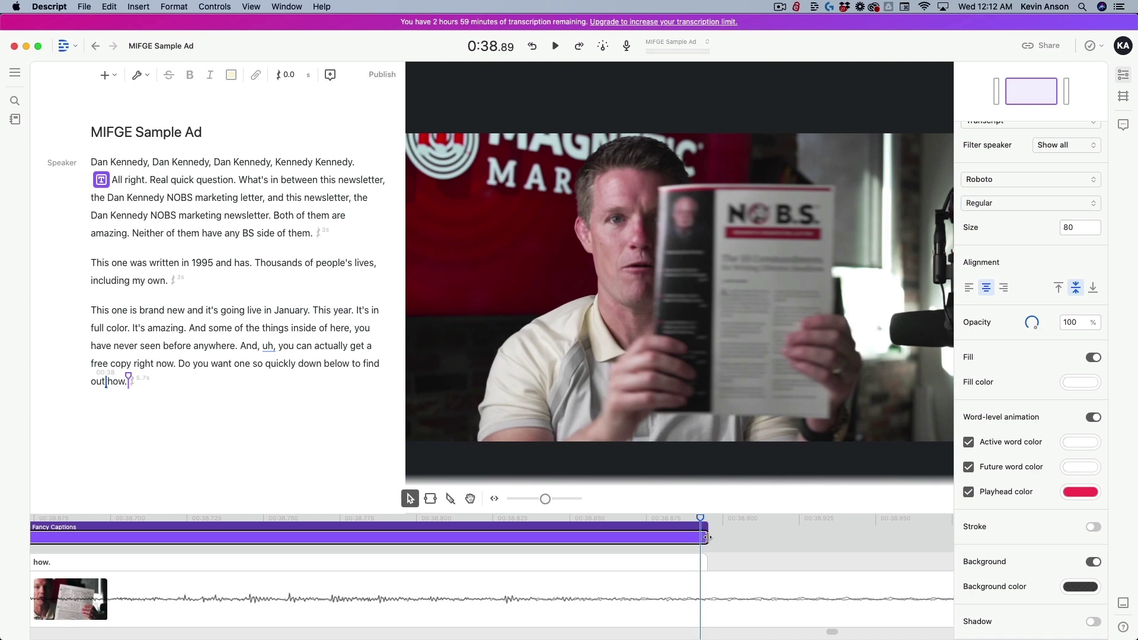
Play the video from about 0:05 to preview the red active-word caption highlight
scroll(717, 548, down, 6)
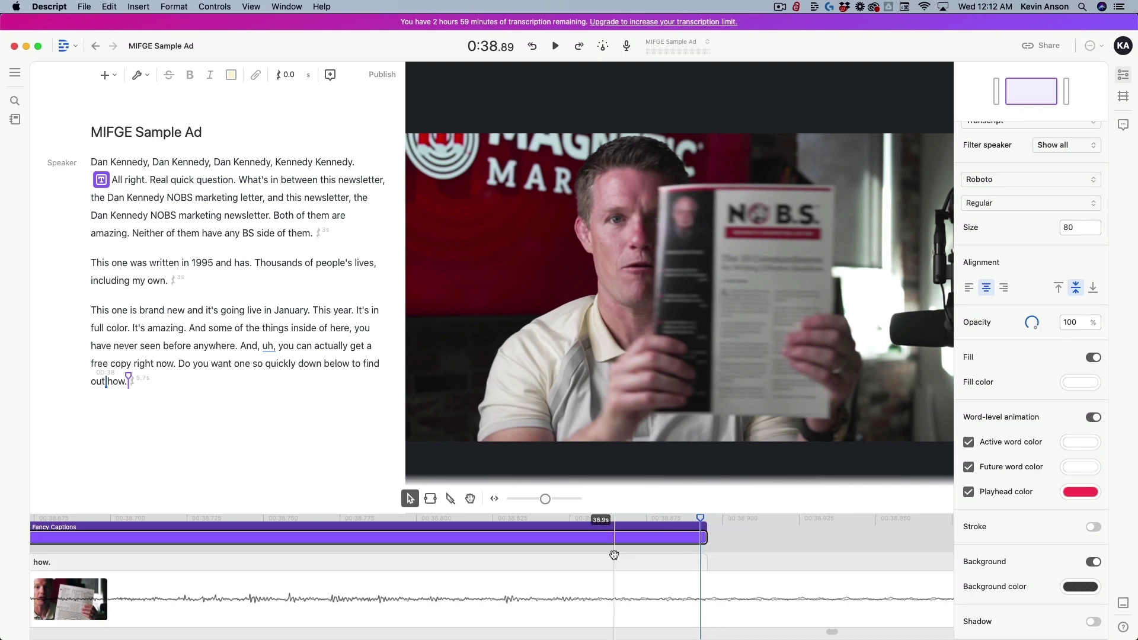
scroll(614, 556, down, 6)
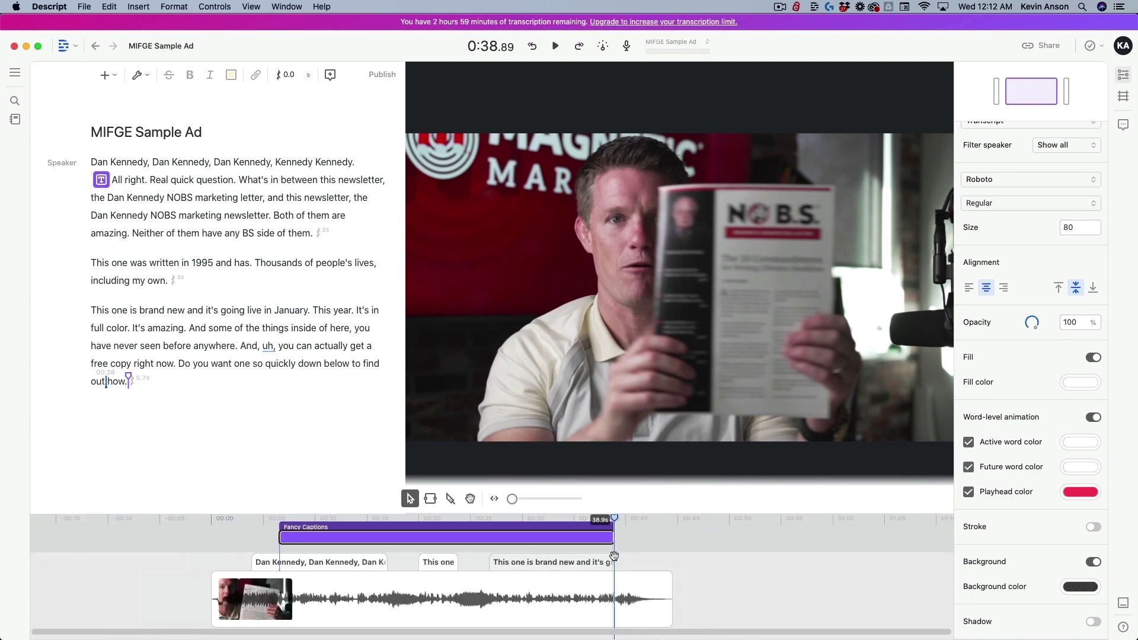
click(271, 520)
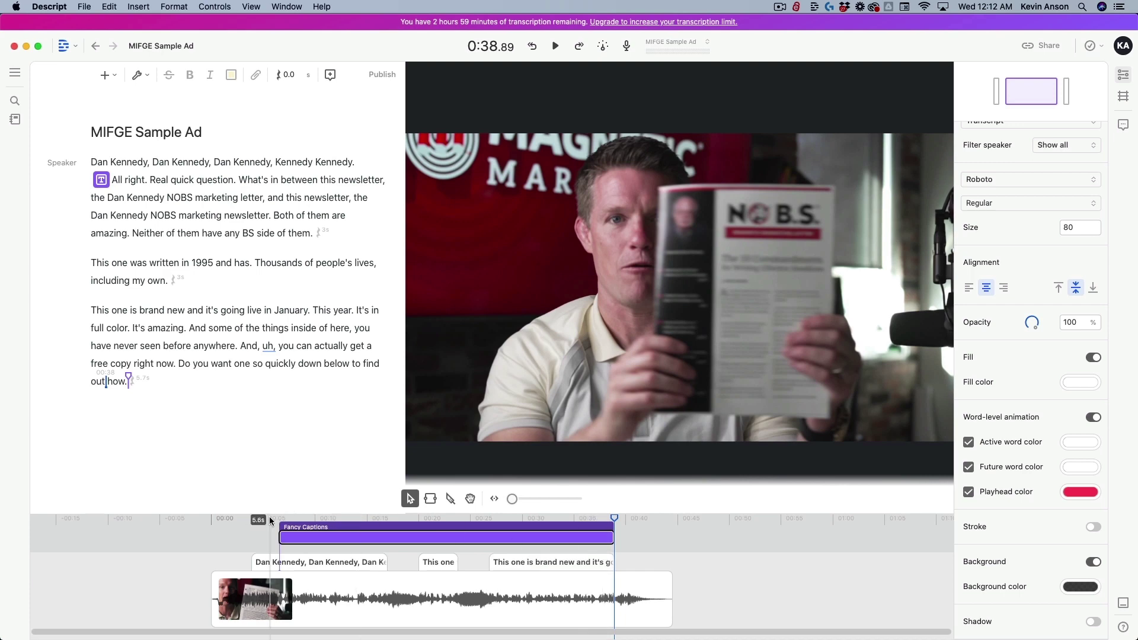
key(space)
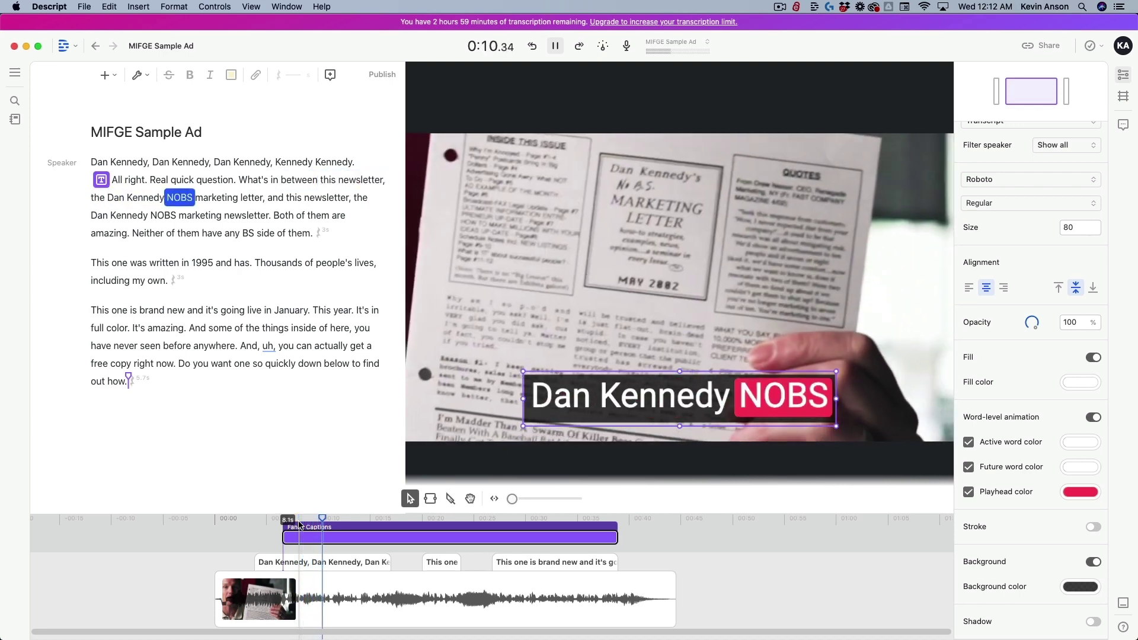
key(space)
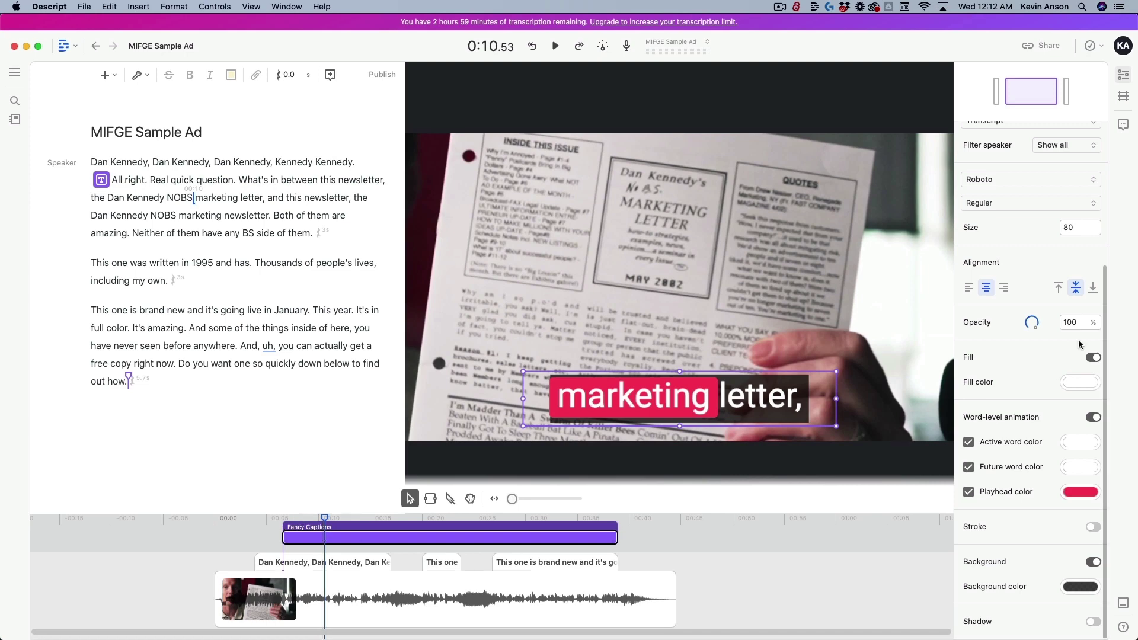
Add the Montserrat Google font to the caption font list
scroll(1061, 285, up, 4)
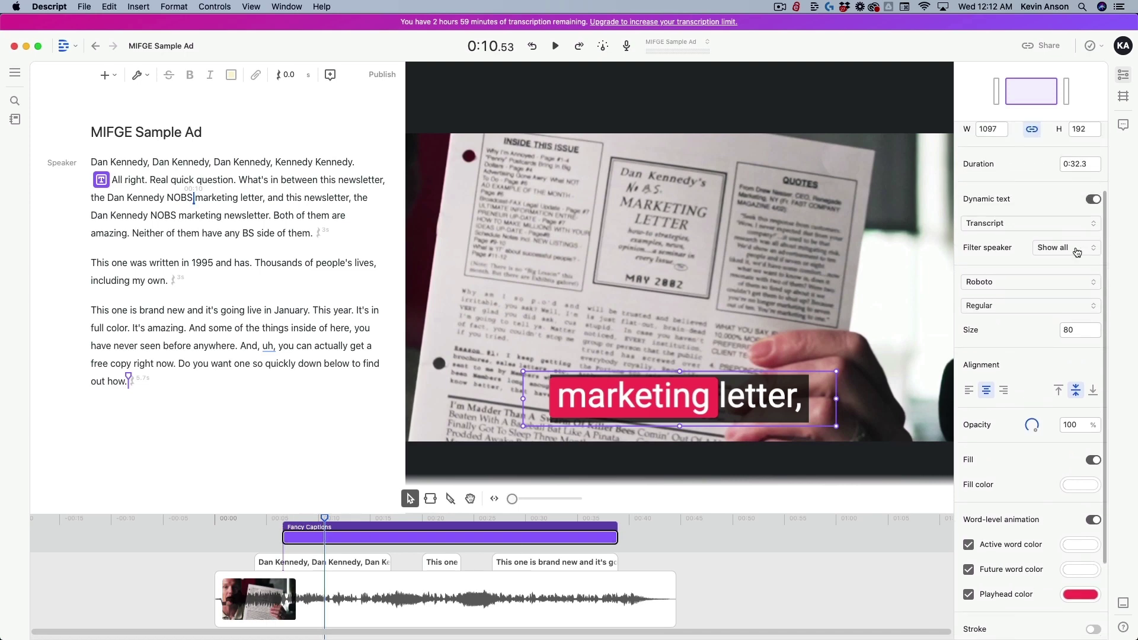
click(1028, 283)
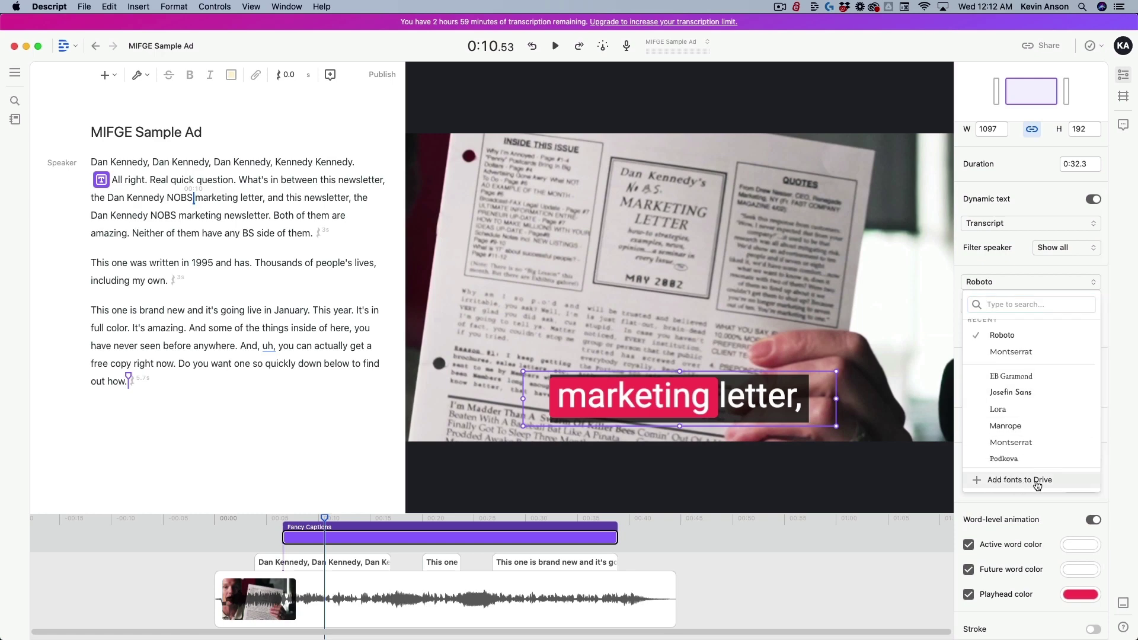
click(1032, 483)
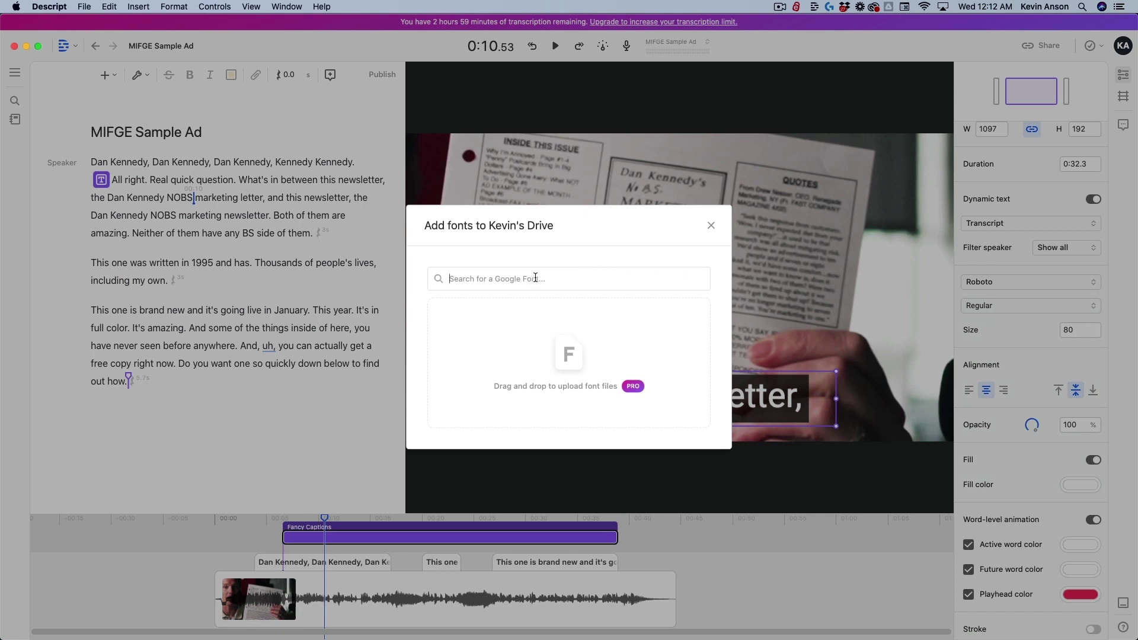
text(mont)
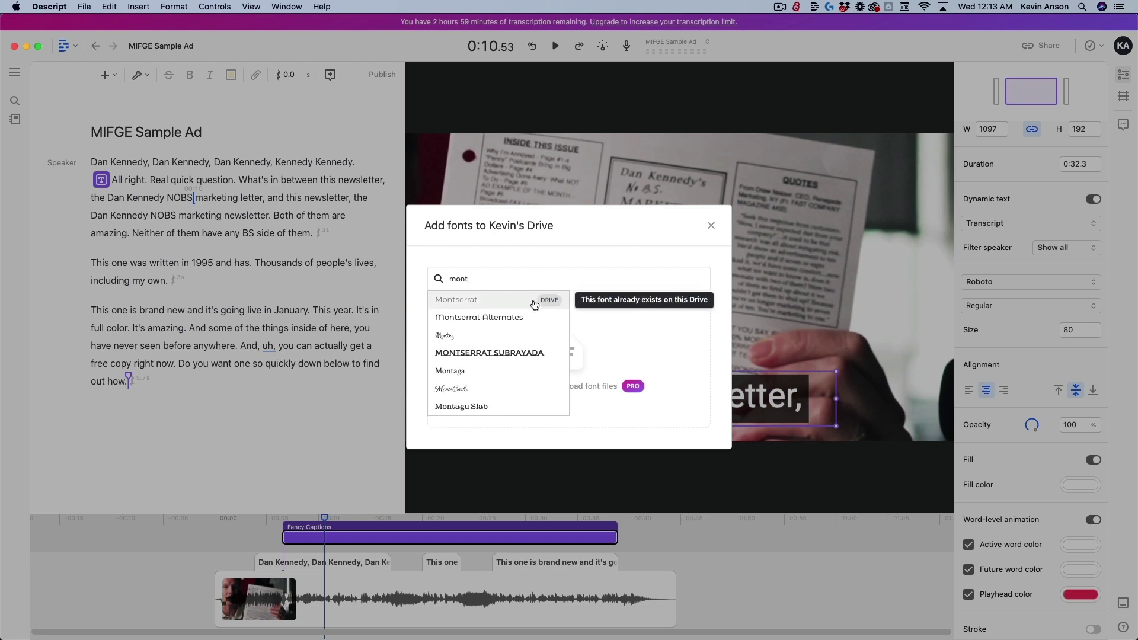
click(469, 303)
click(686, 335)
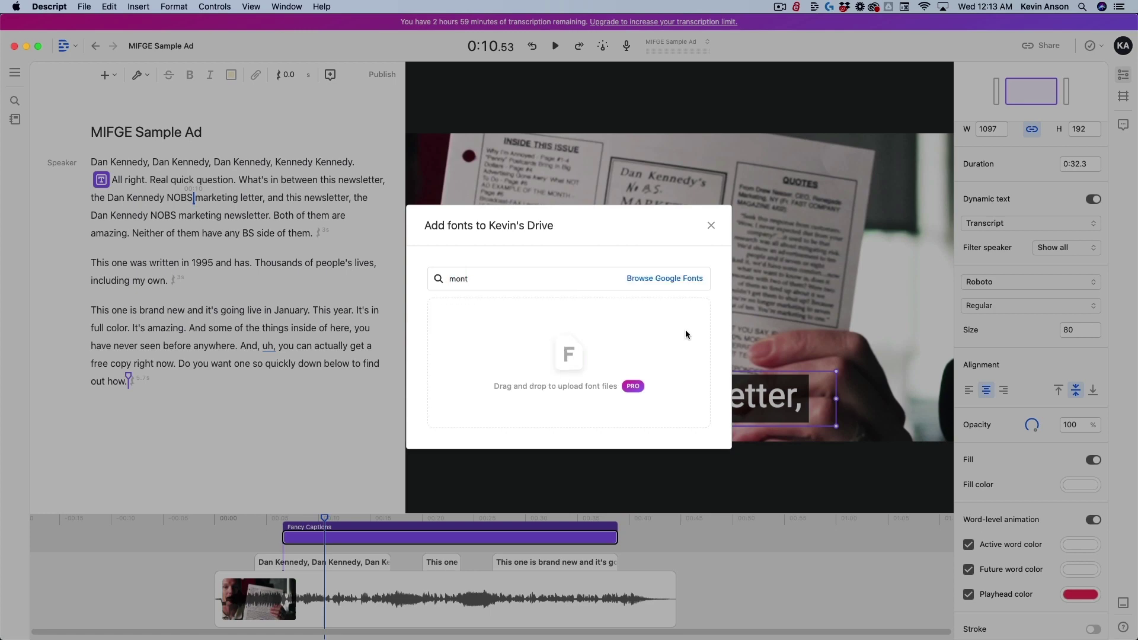
click(712, 225)
Change the caption font from Roboto Regular to Montserrat Bold
click(1014, 282)
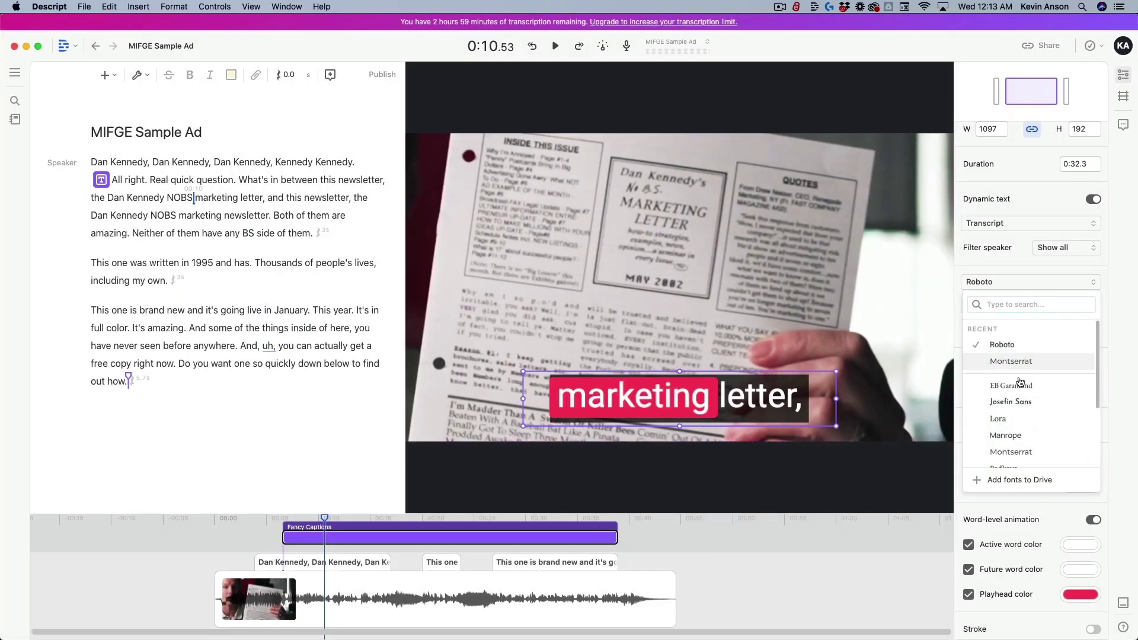
click(1017, 452)
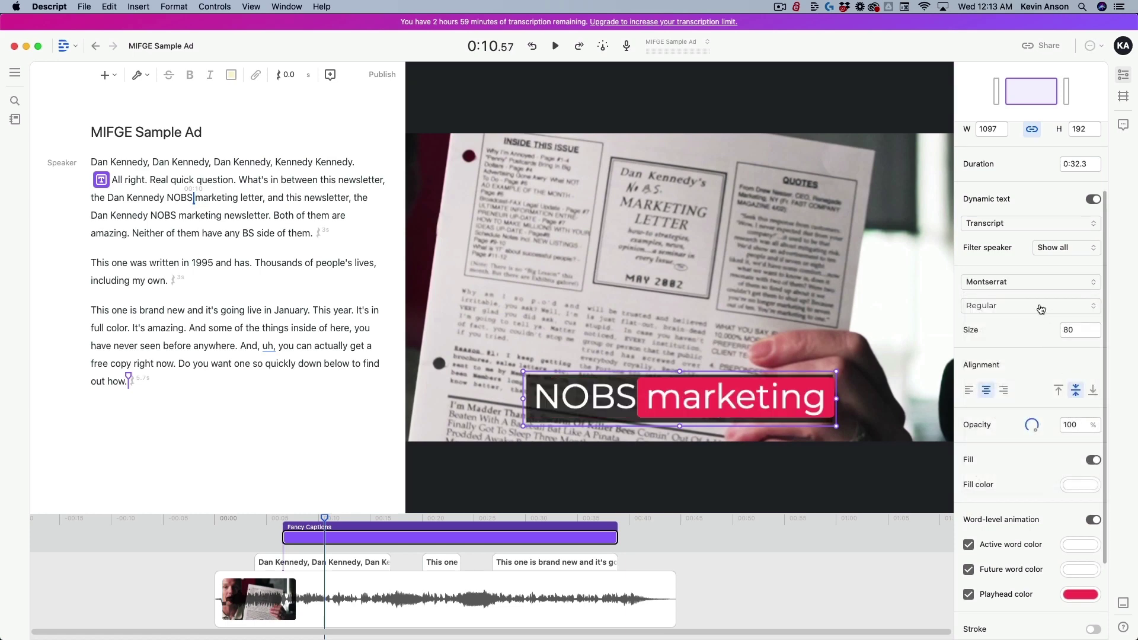
click(1041, 306)
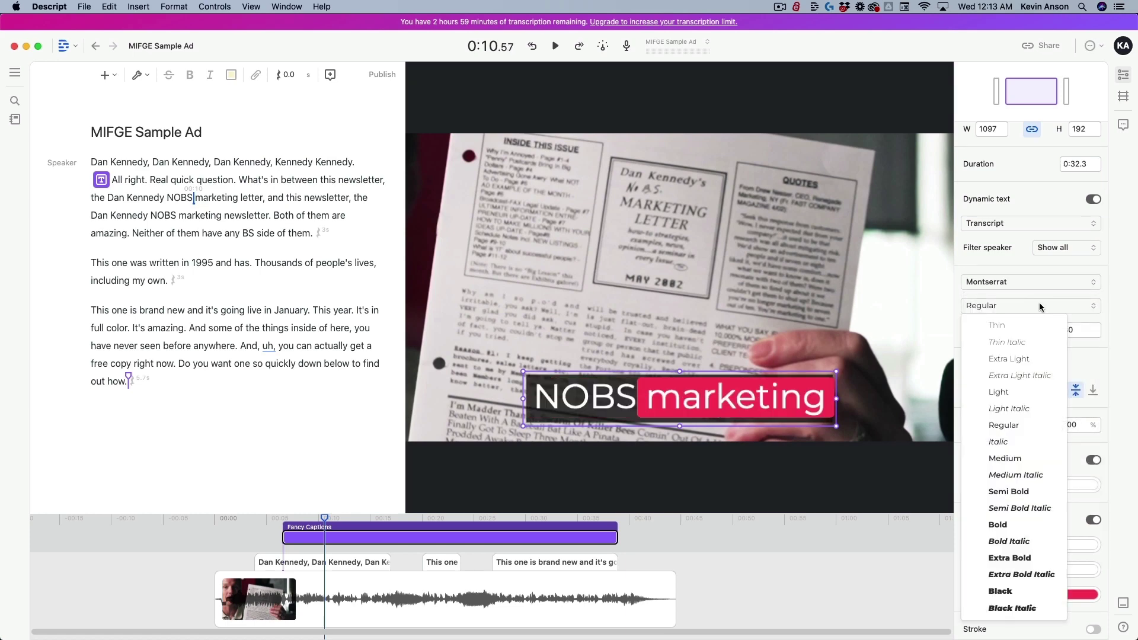
click(1018, 526)
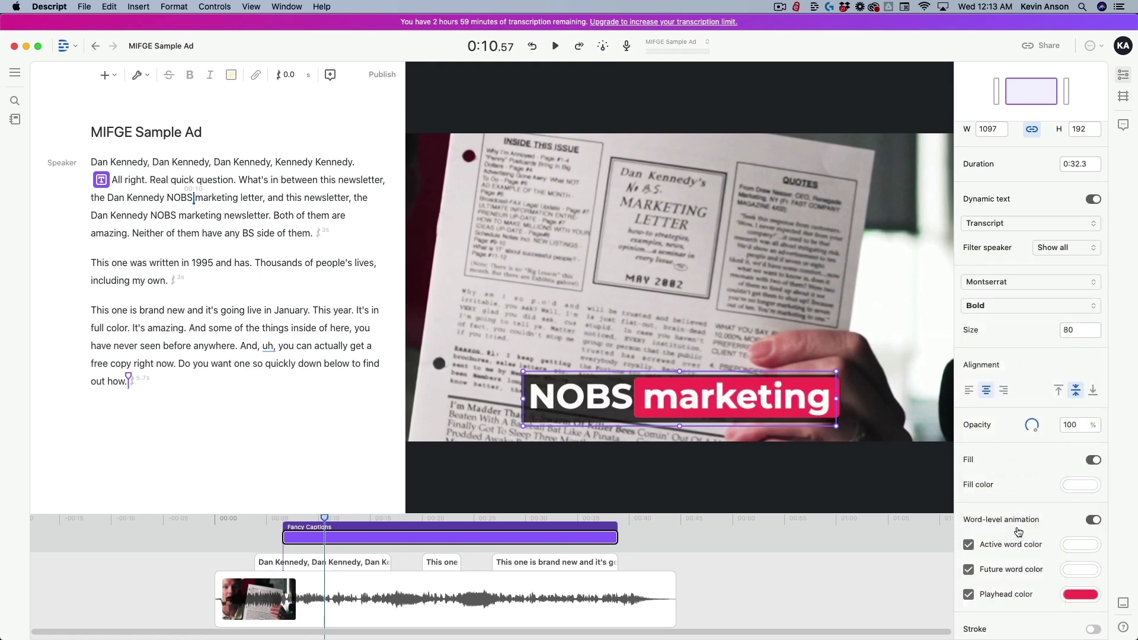
click(652, 560)
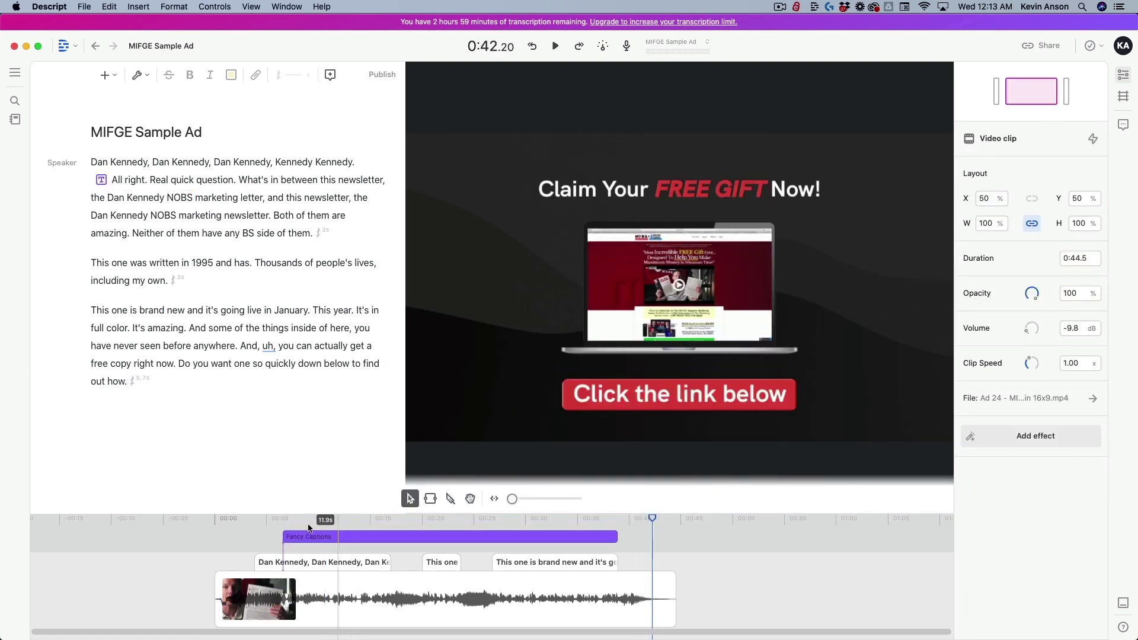
Play back from about 0:06 to 0:11 to review the bold Montserrat captions
click(282, 520)
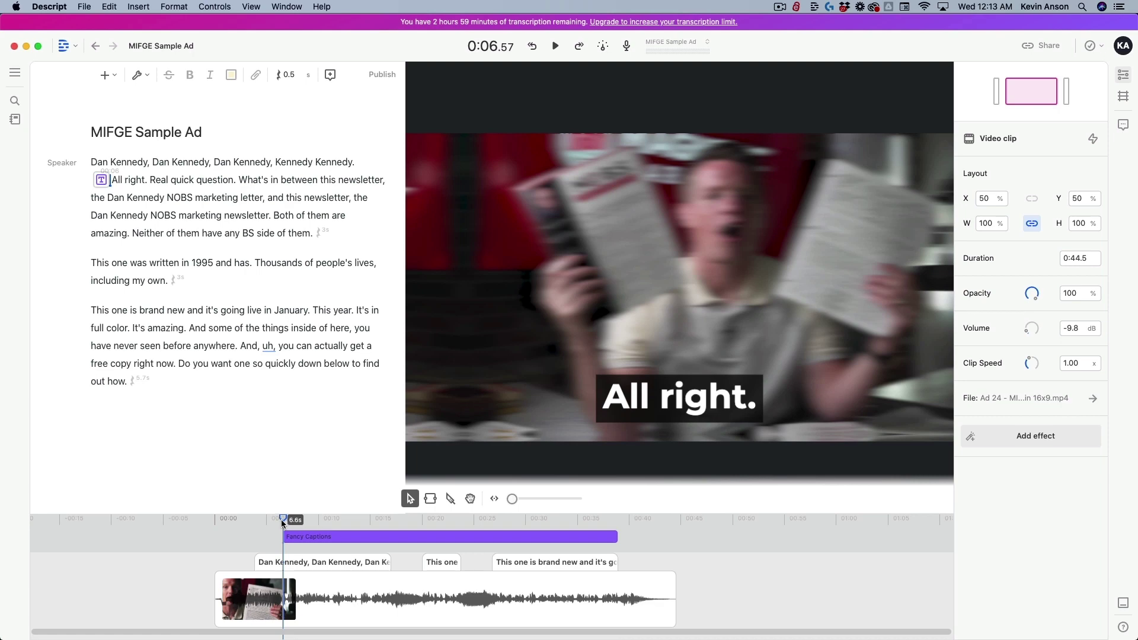
click(277, 520)
key(space)
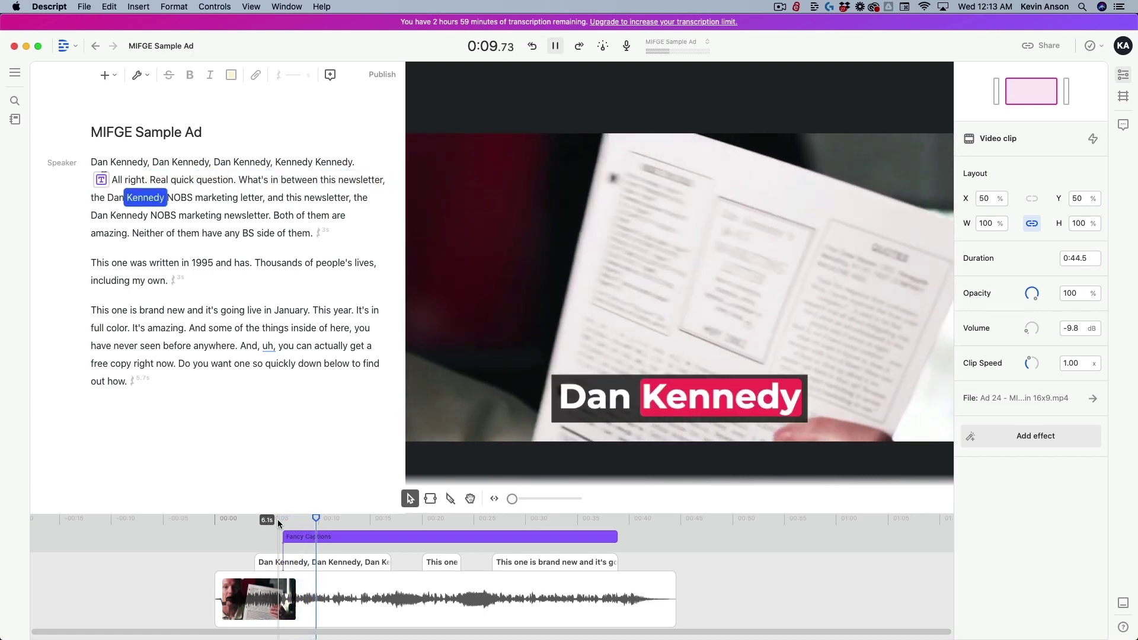
click(328, 518)
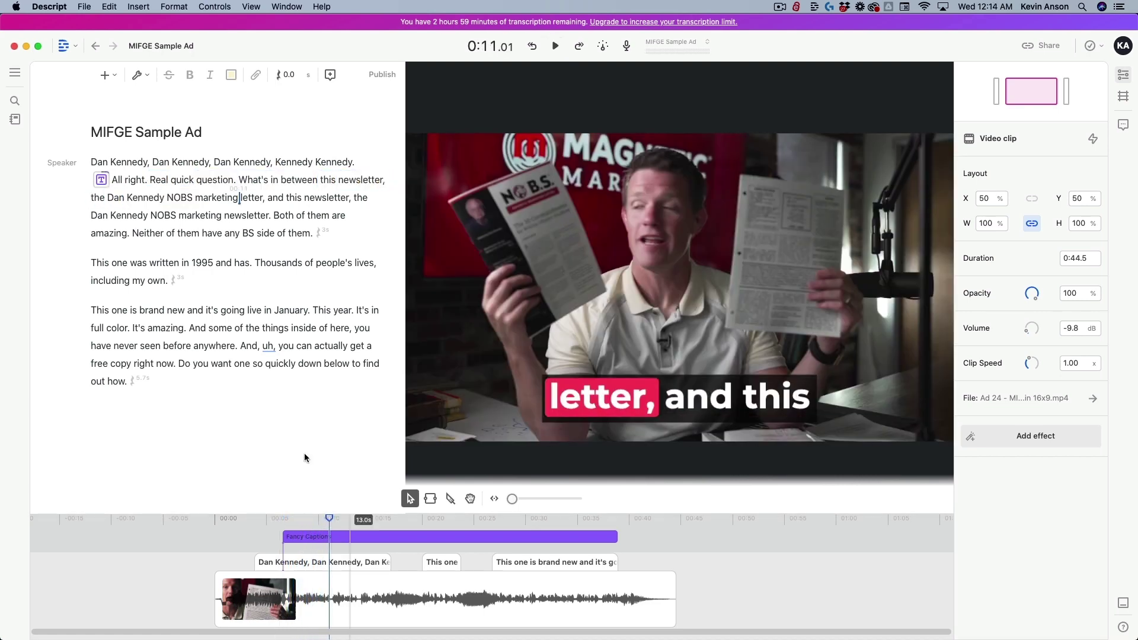
click(84, 6)
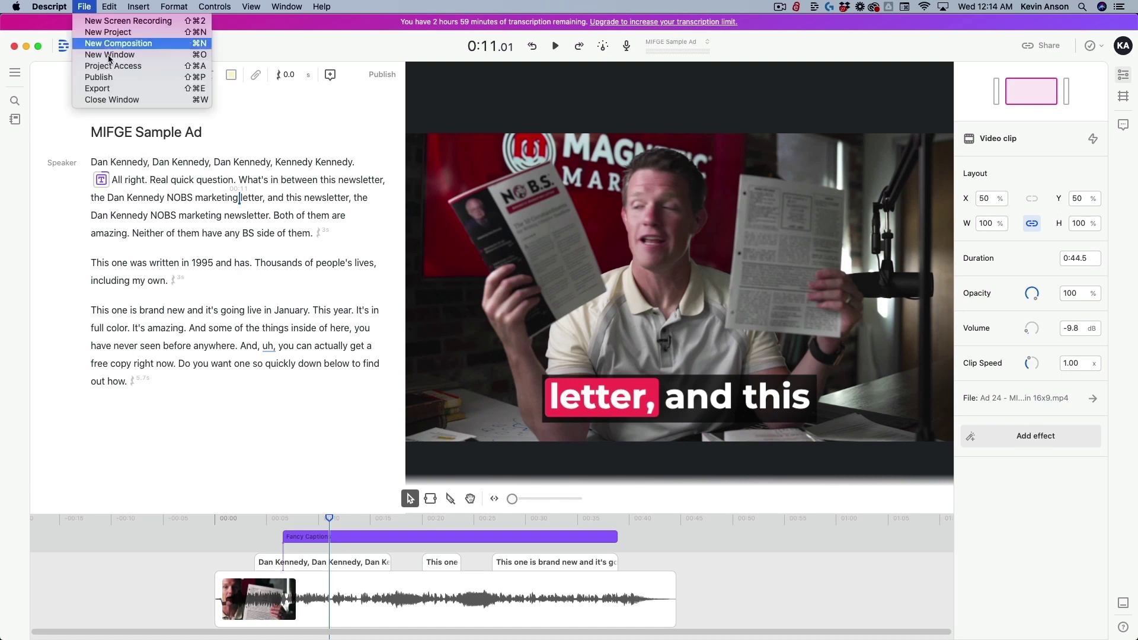
Set up a video file export of the current composition in MP4 format
click(100, 88)
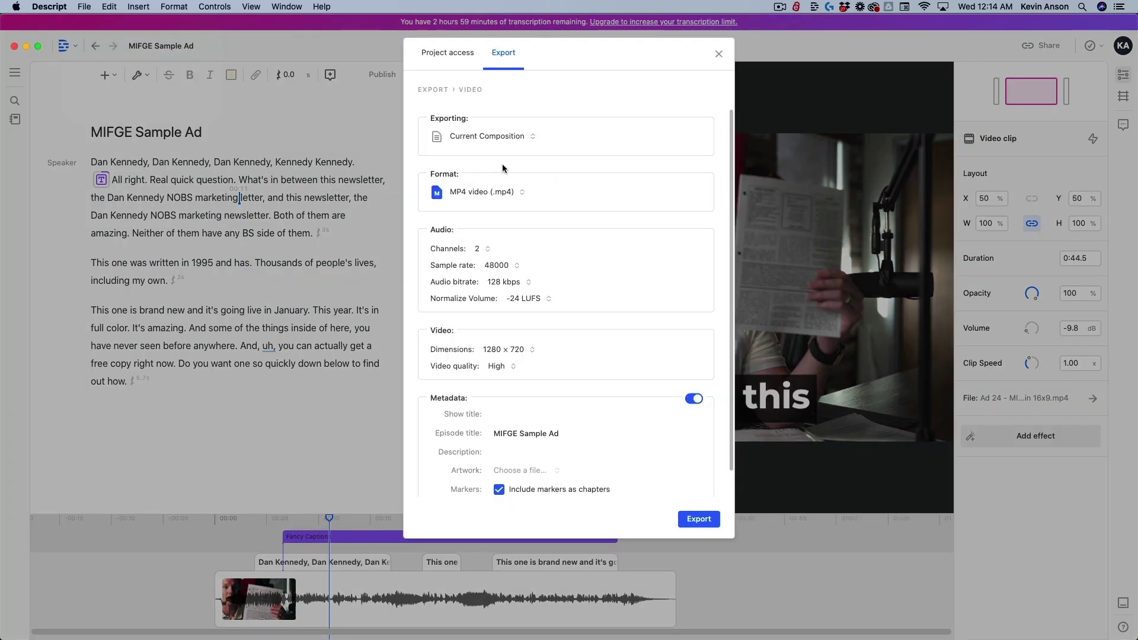
click(454, 55)
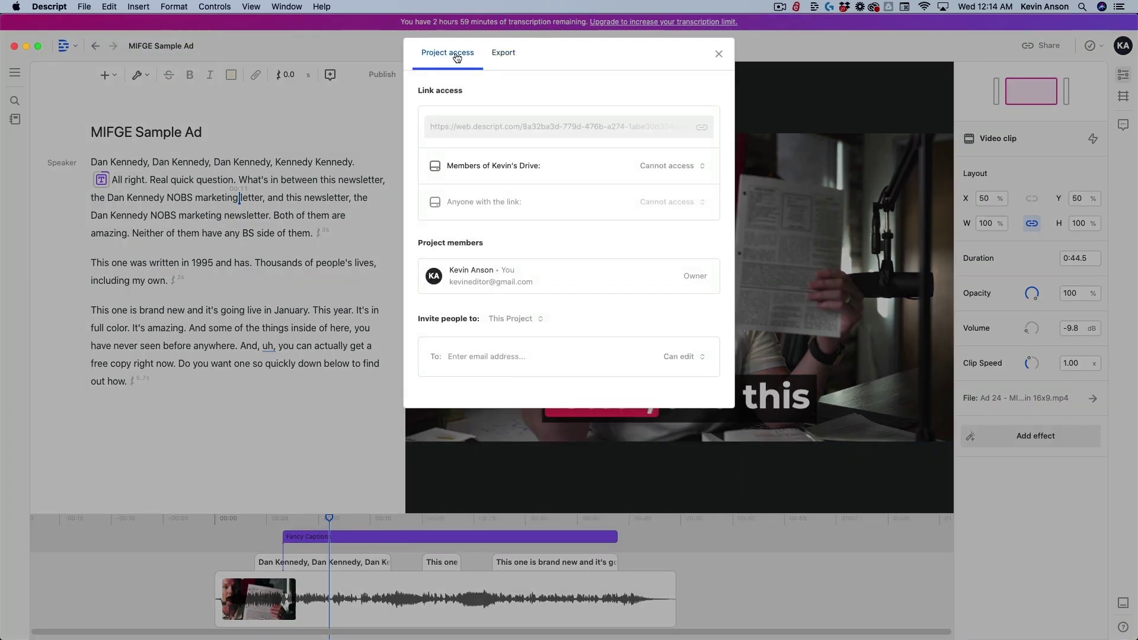
click(504, 55)
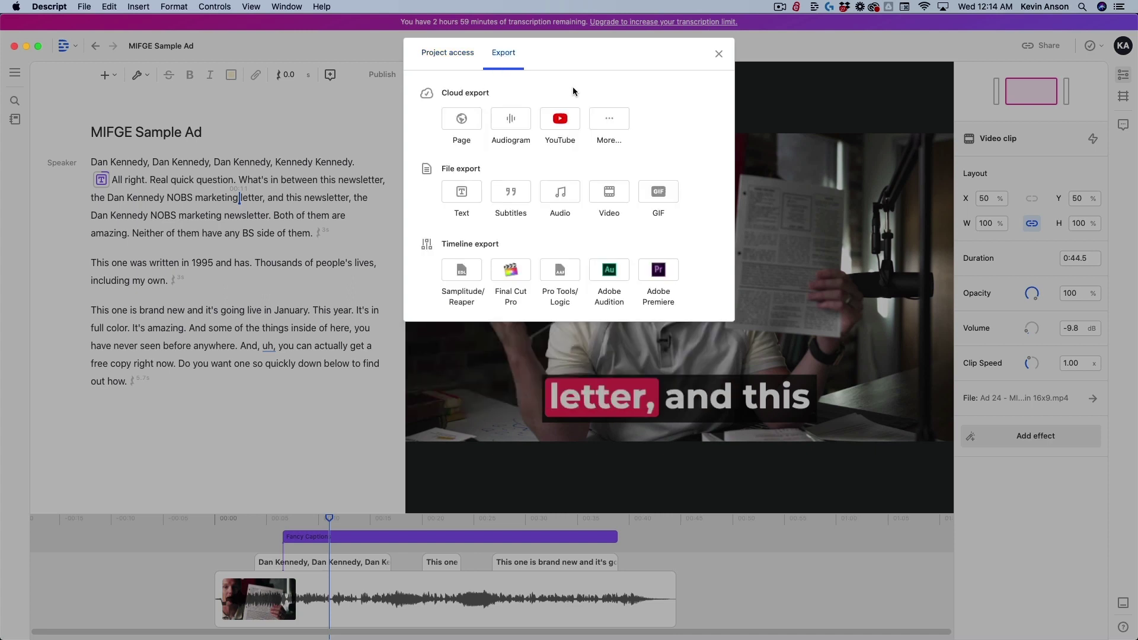
click(611, 191)
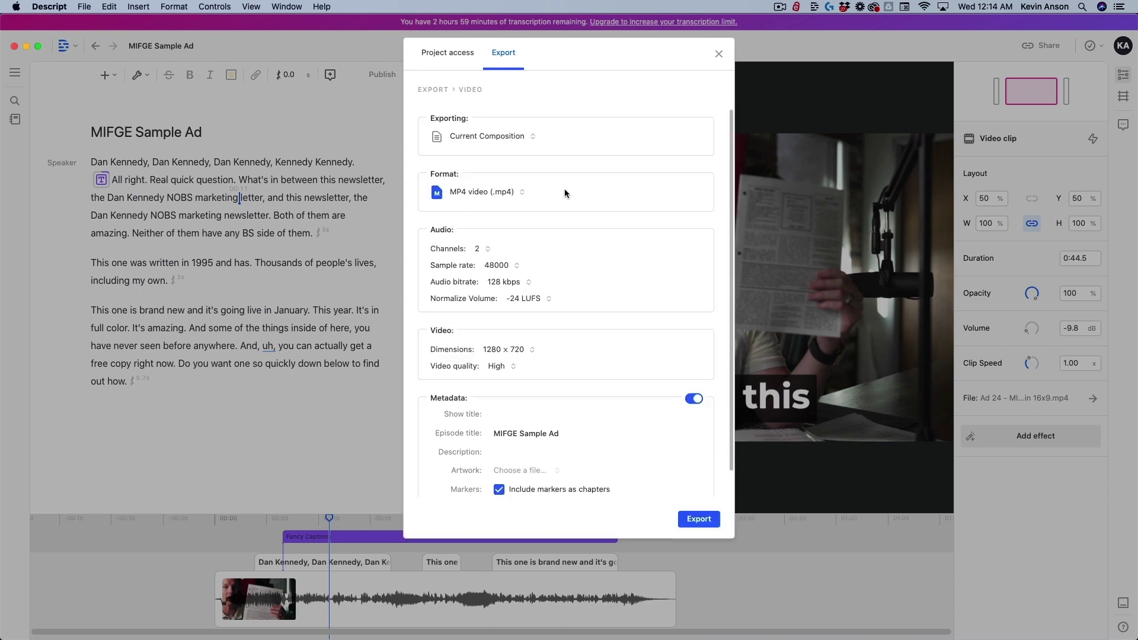
click(483, 189)
click(483, 215)
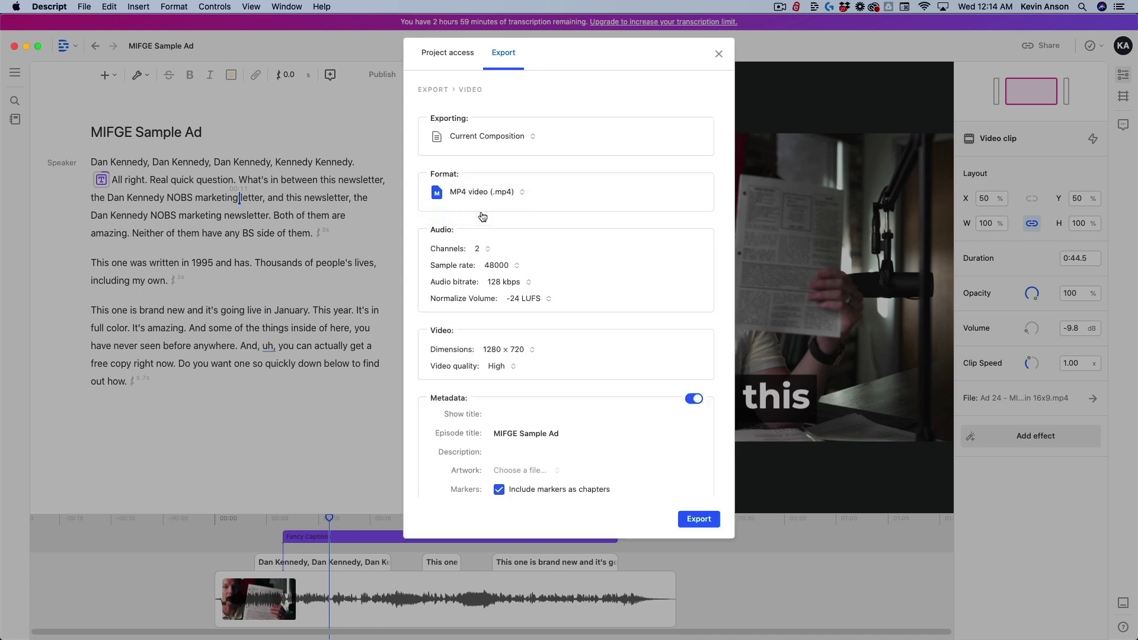
click(499, 136)
click(497, 158)
Keep the 1280×720 export size and start the export, cancelling the save sheet
scroll(667, 332, down, 2)
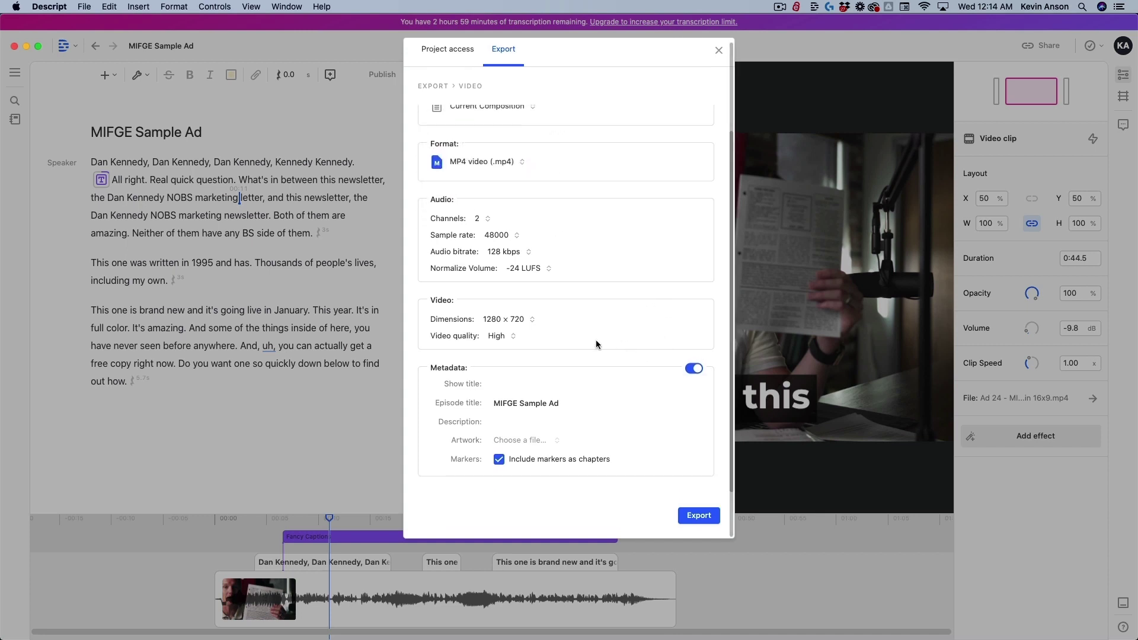
click(513, 319)
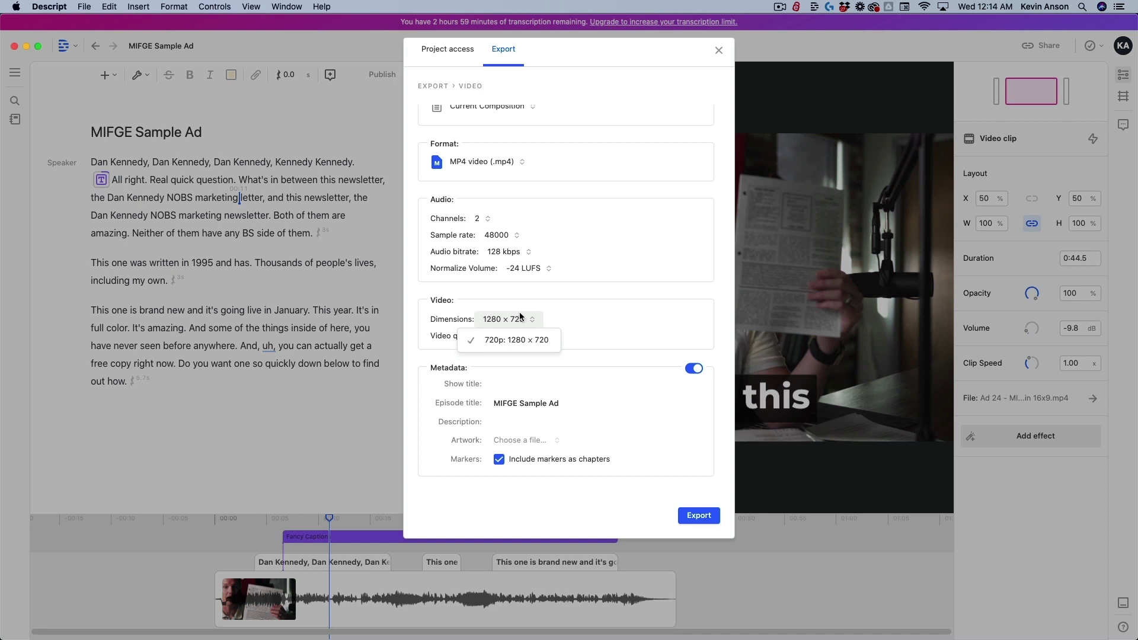
click(529, 343)
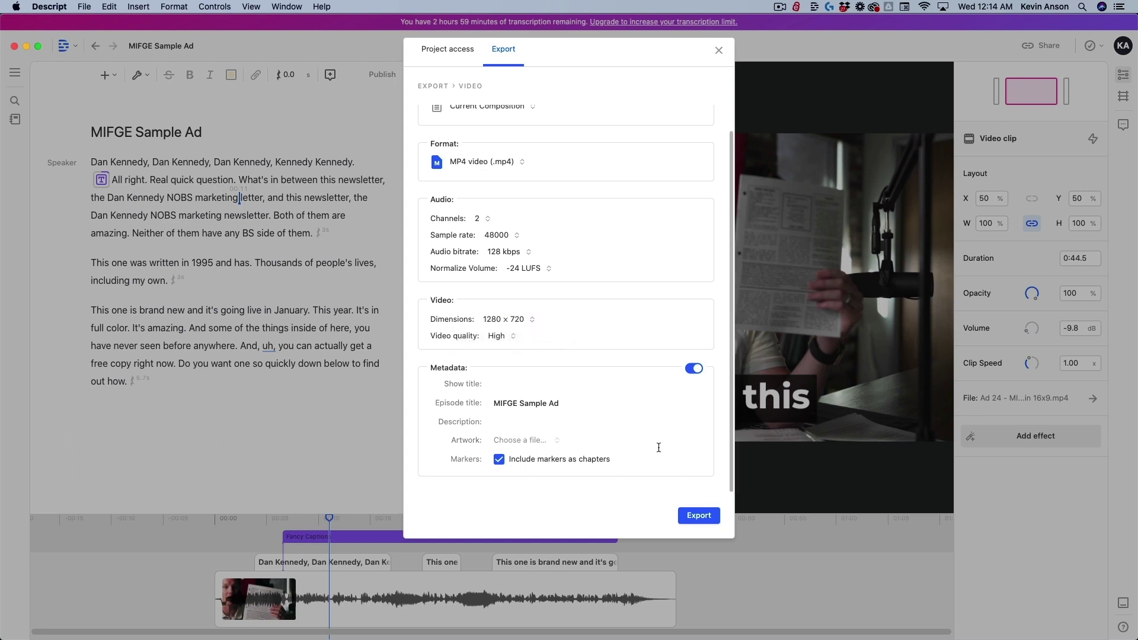
click(699, 515)
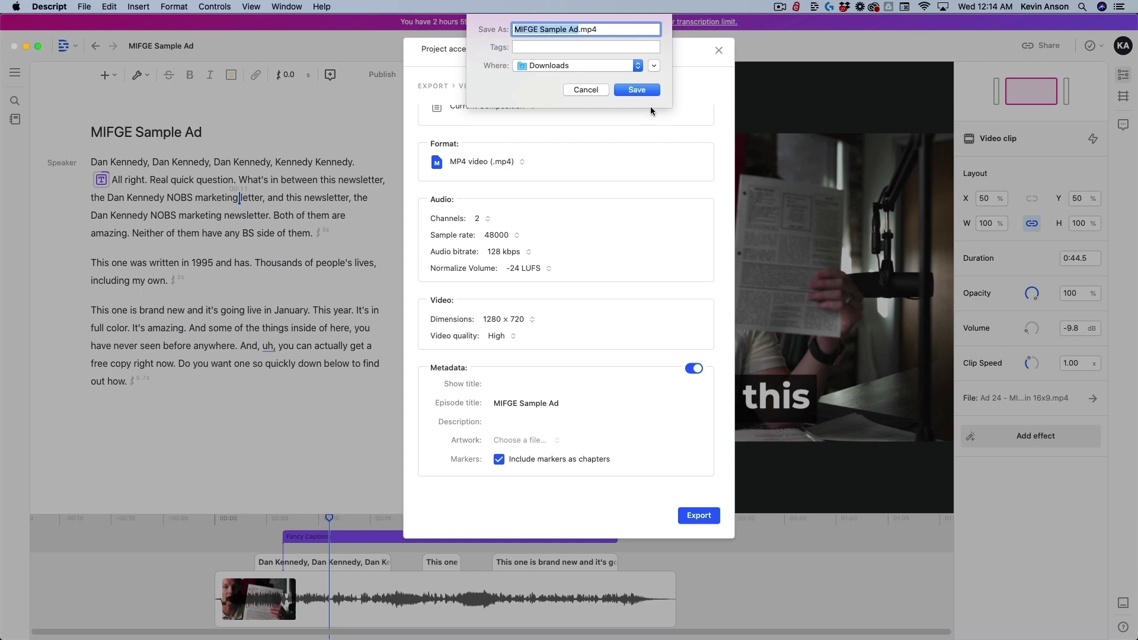
click(586, 89)
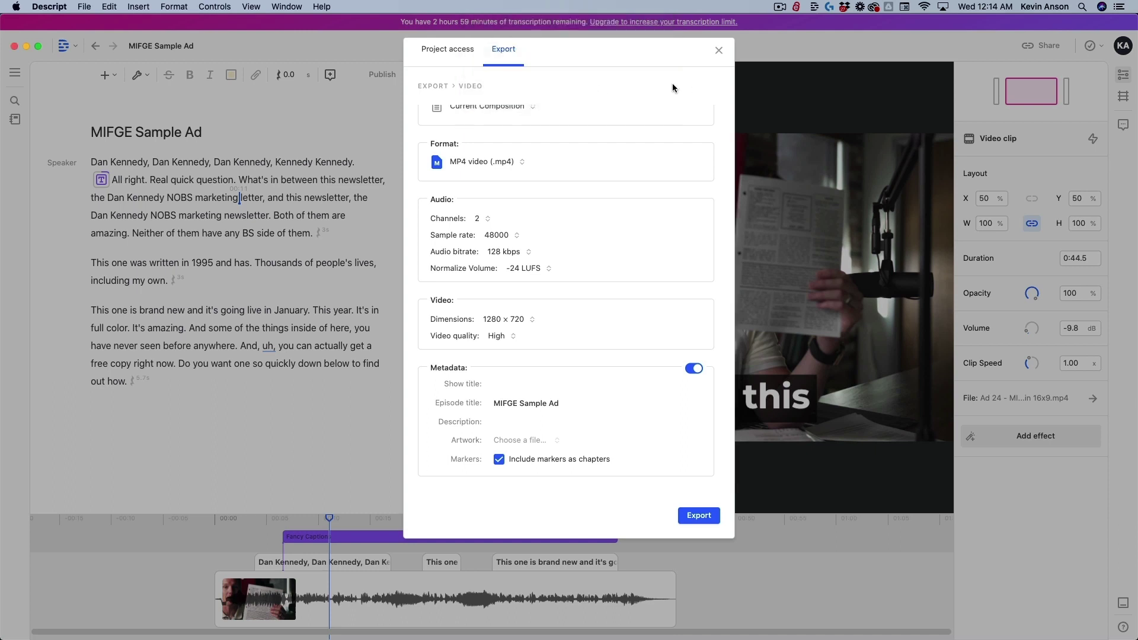